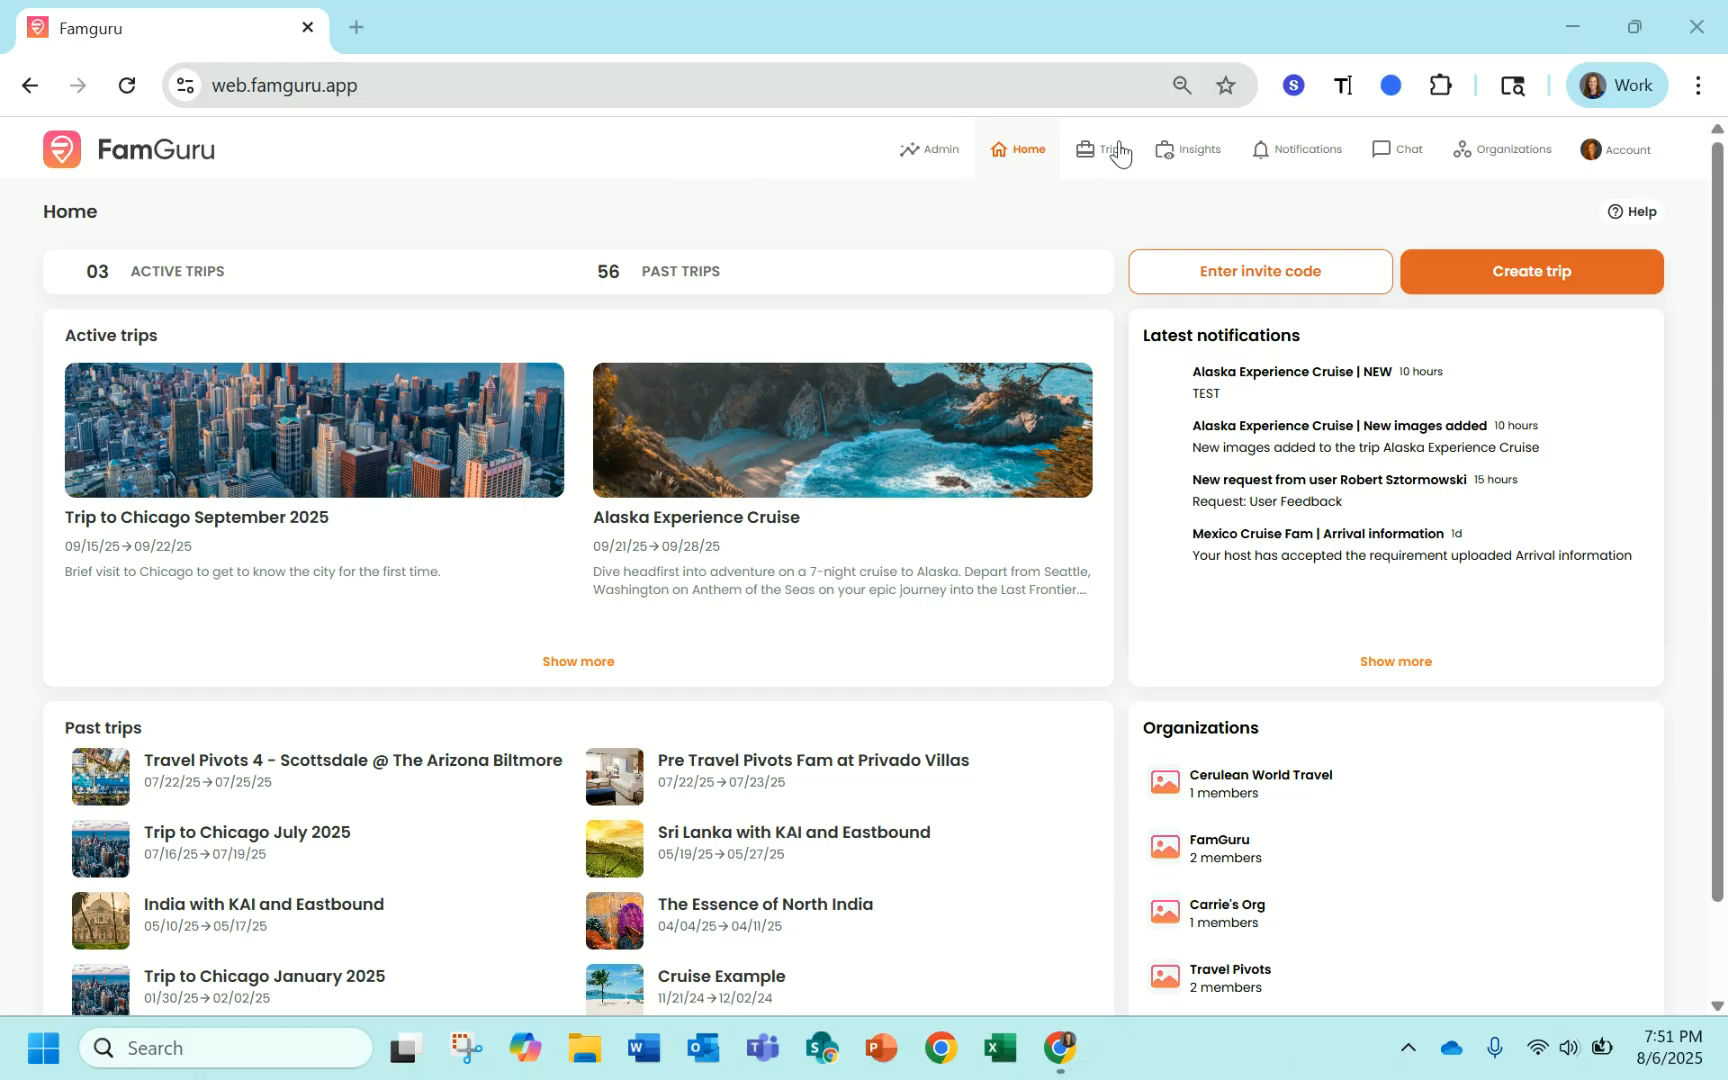
- Start a new trip and upload the brochure PDF "Privado Villas Fam Itinerary" to auto-fill its details
click(1551, 272)
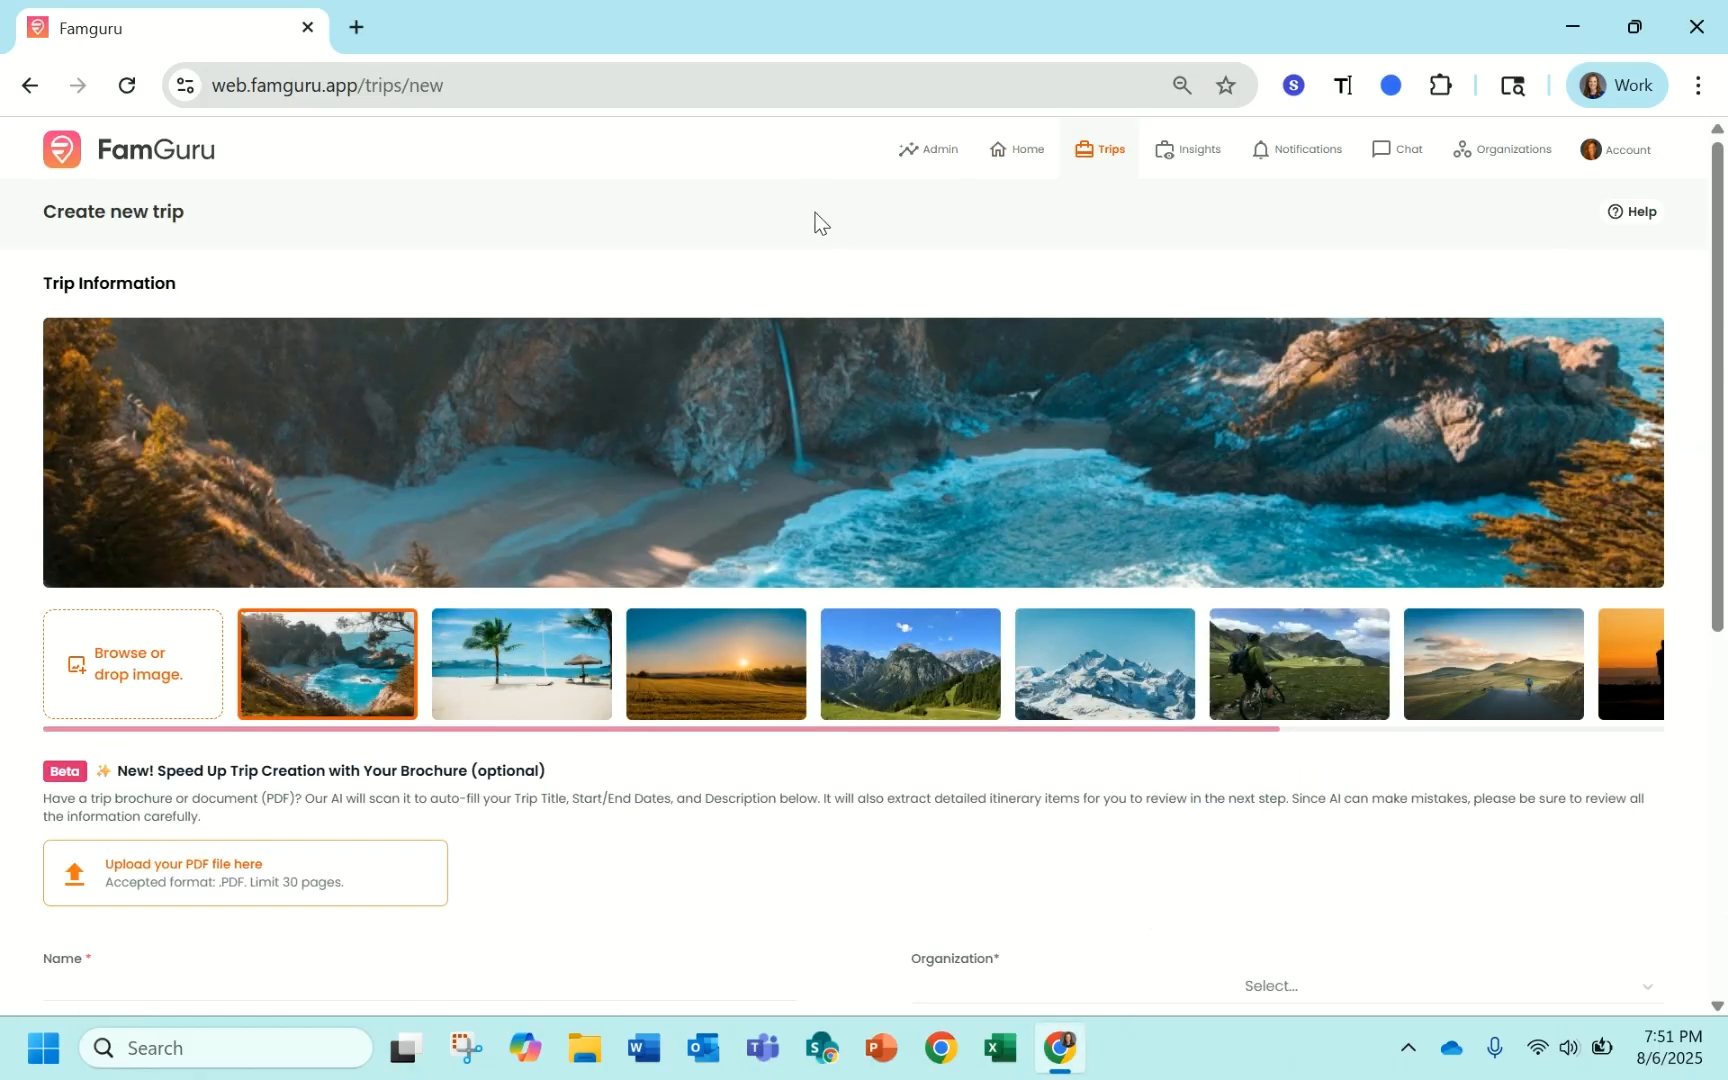
scroll(815, 212, down, 2)
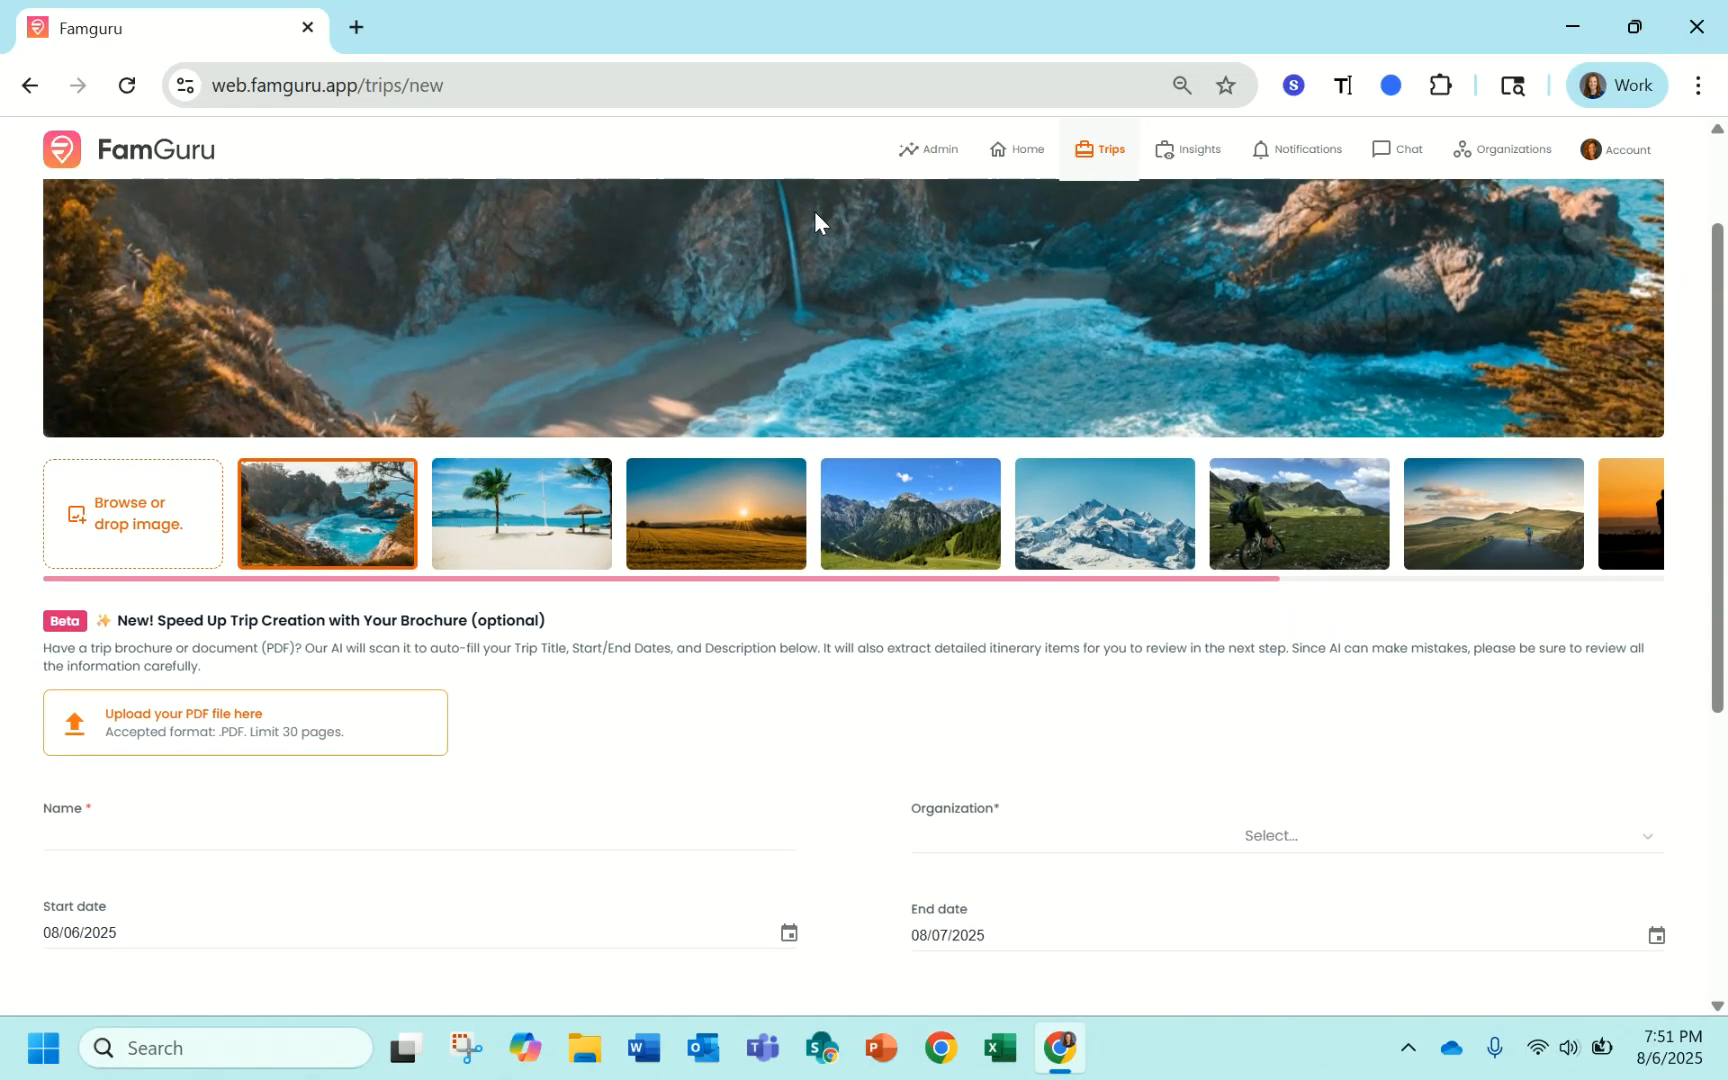
scroll(814, 211, down, 1)
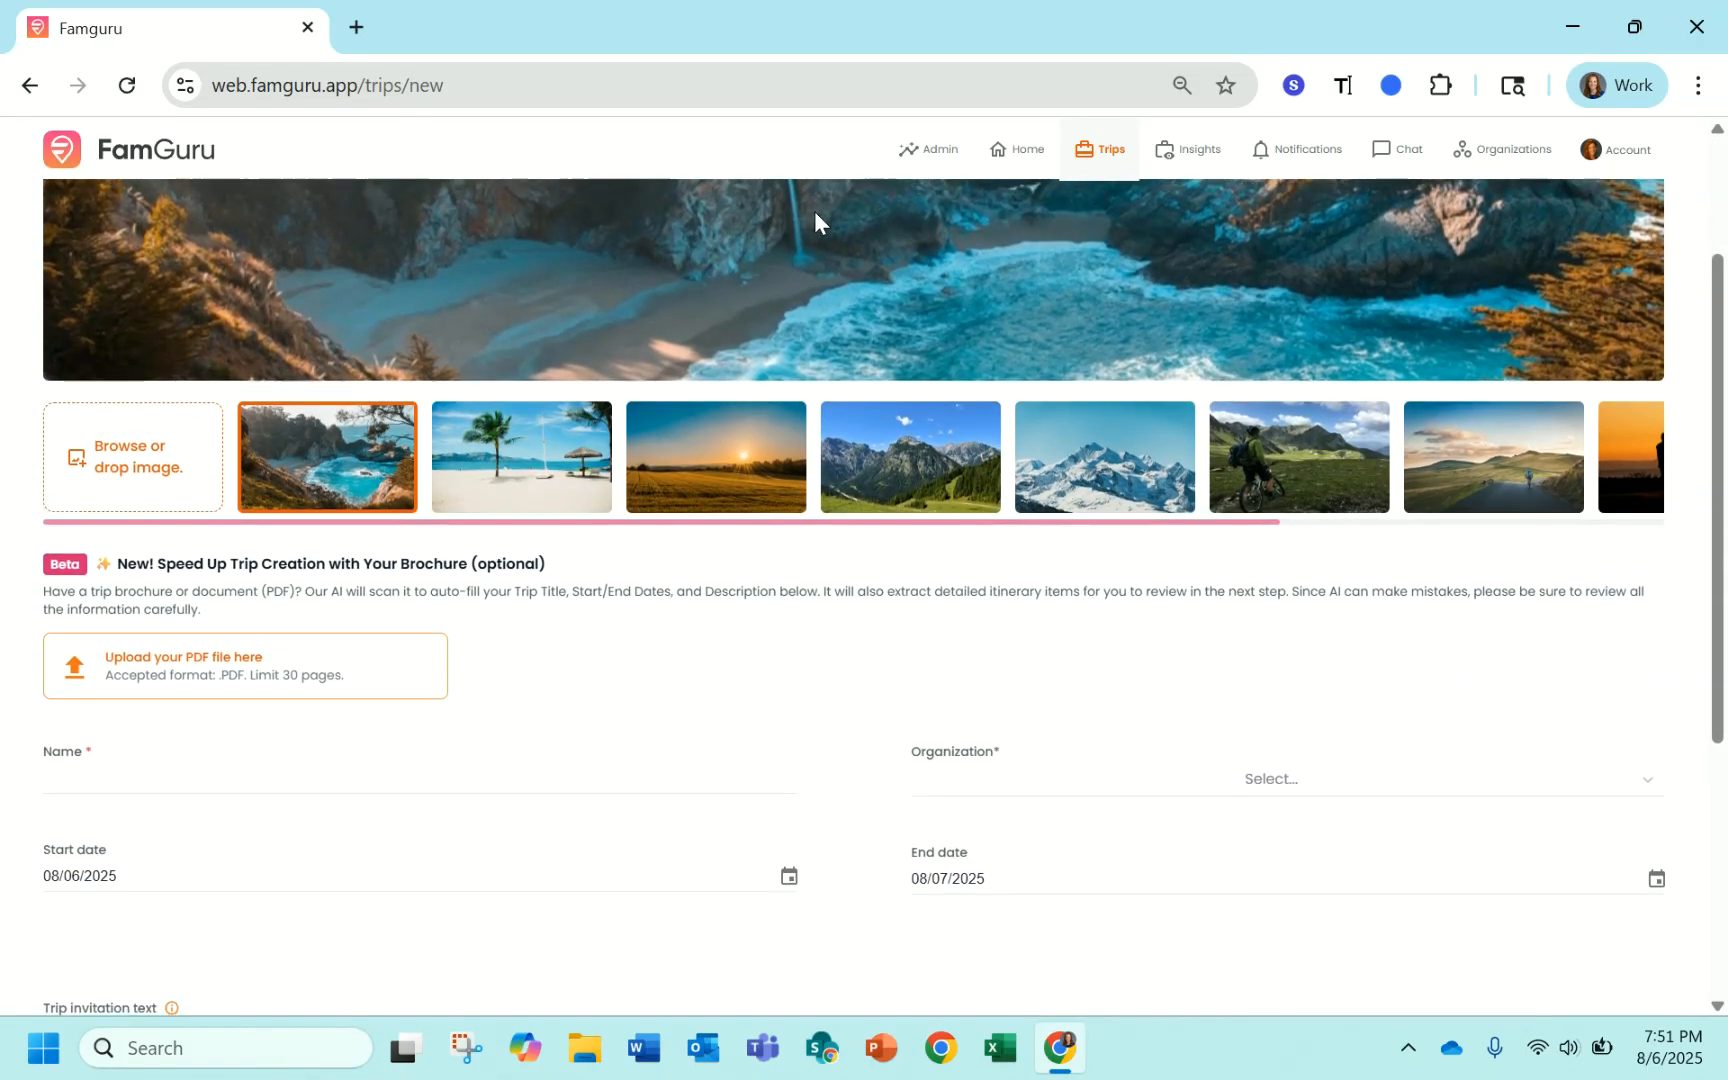
scroll(814, 211, up, 1)
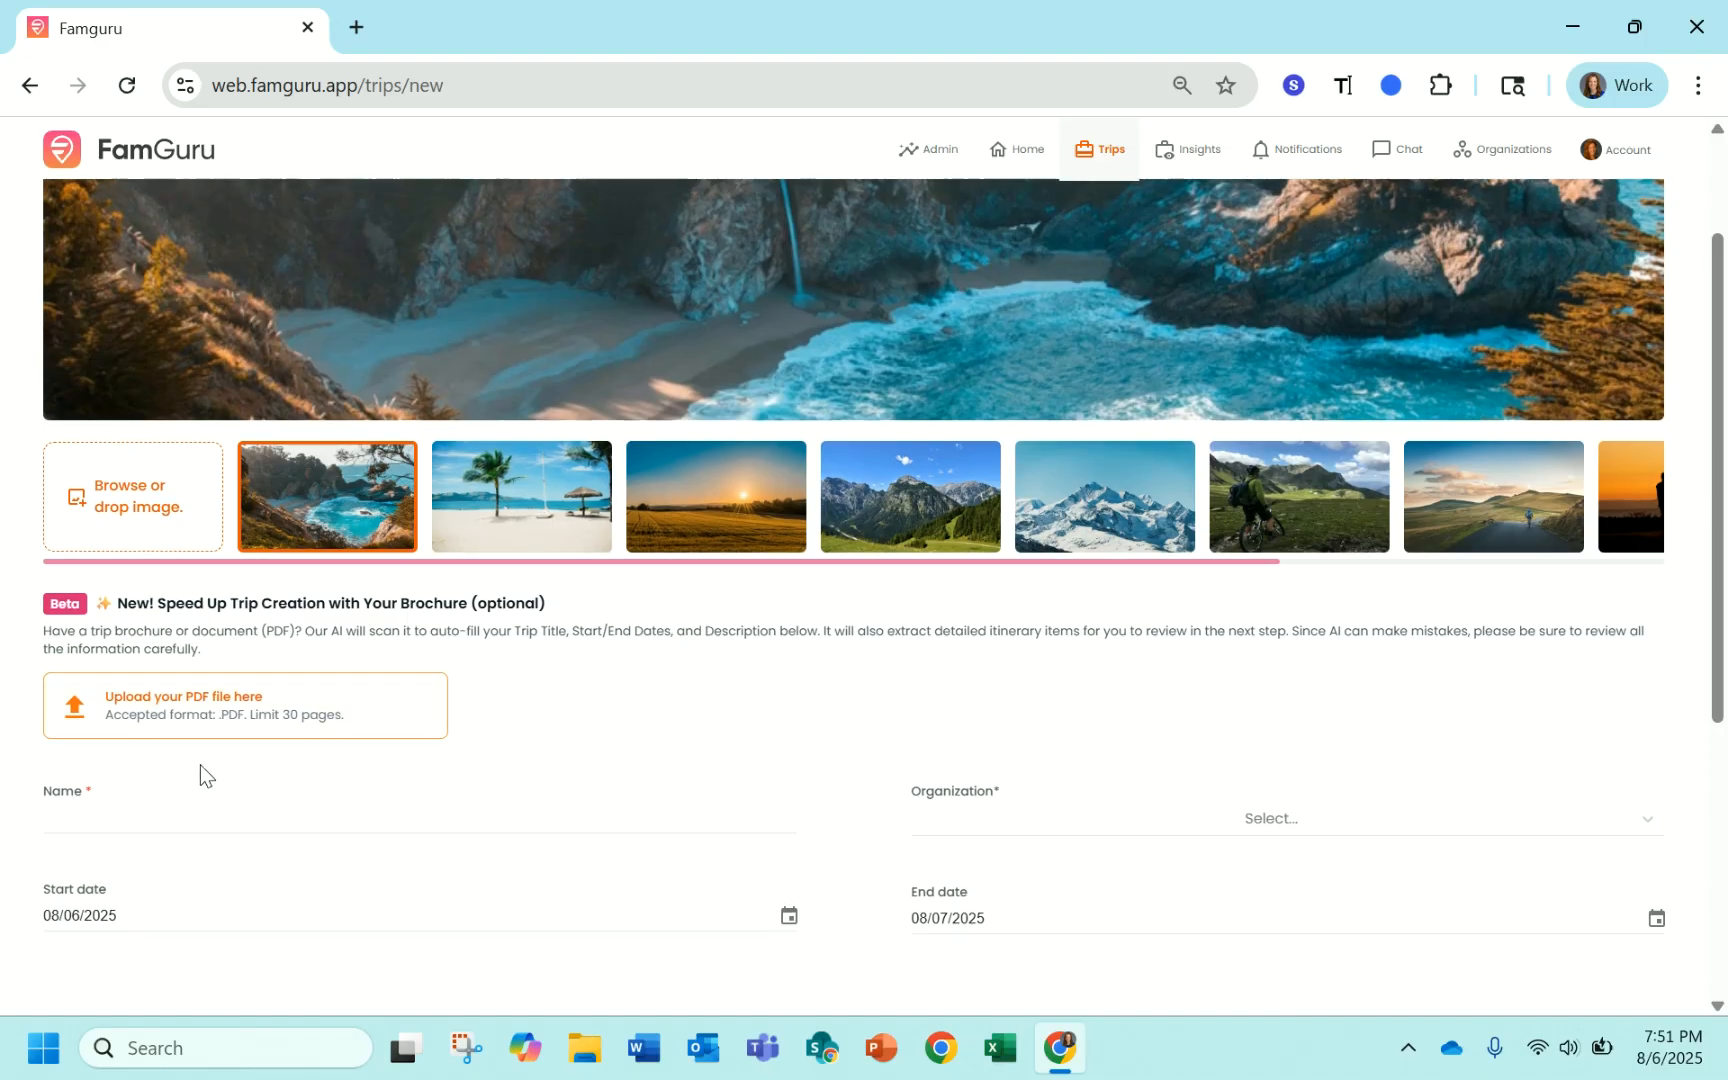
click(245, 707)
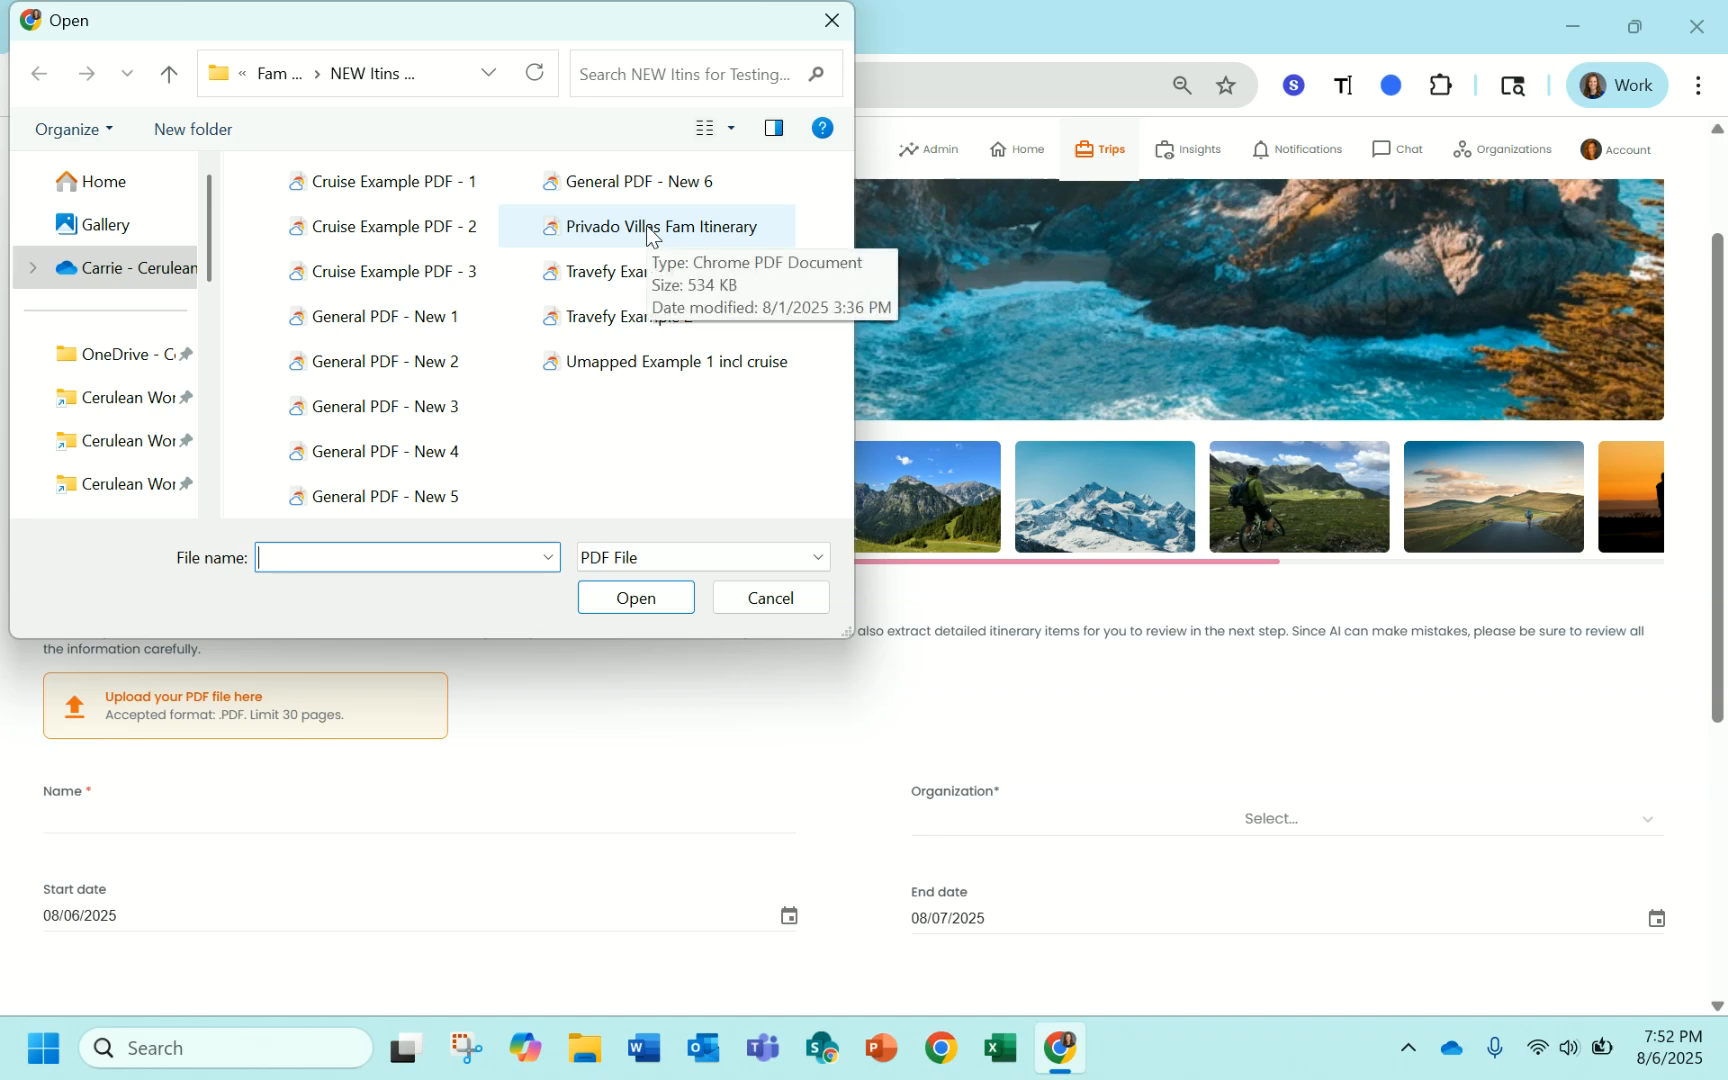
click(652, 236)
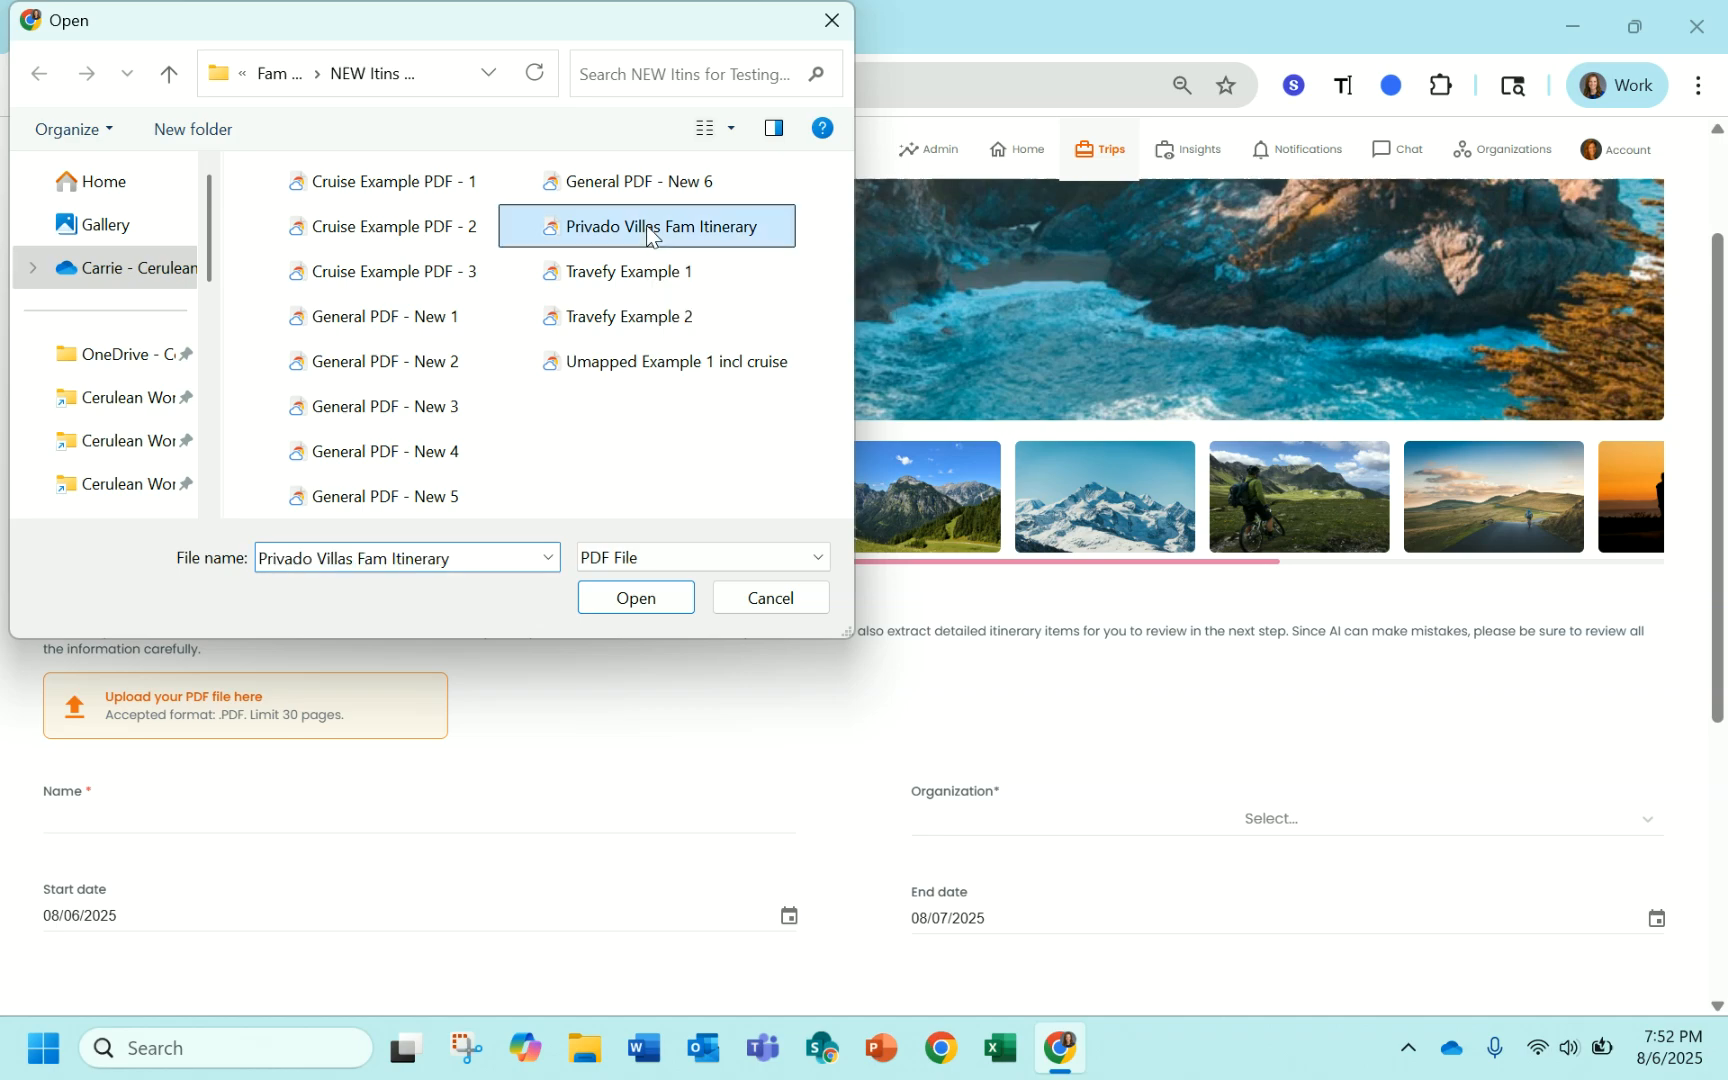
click(621, 603)
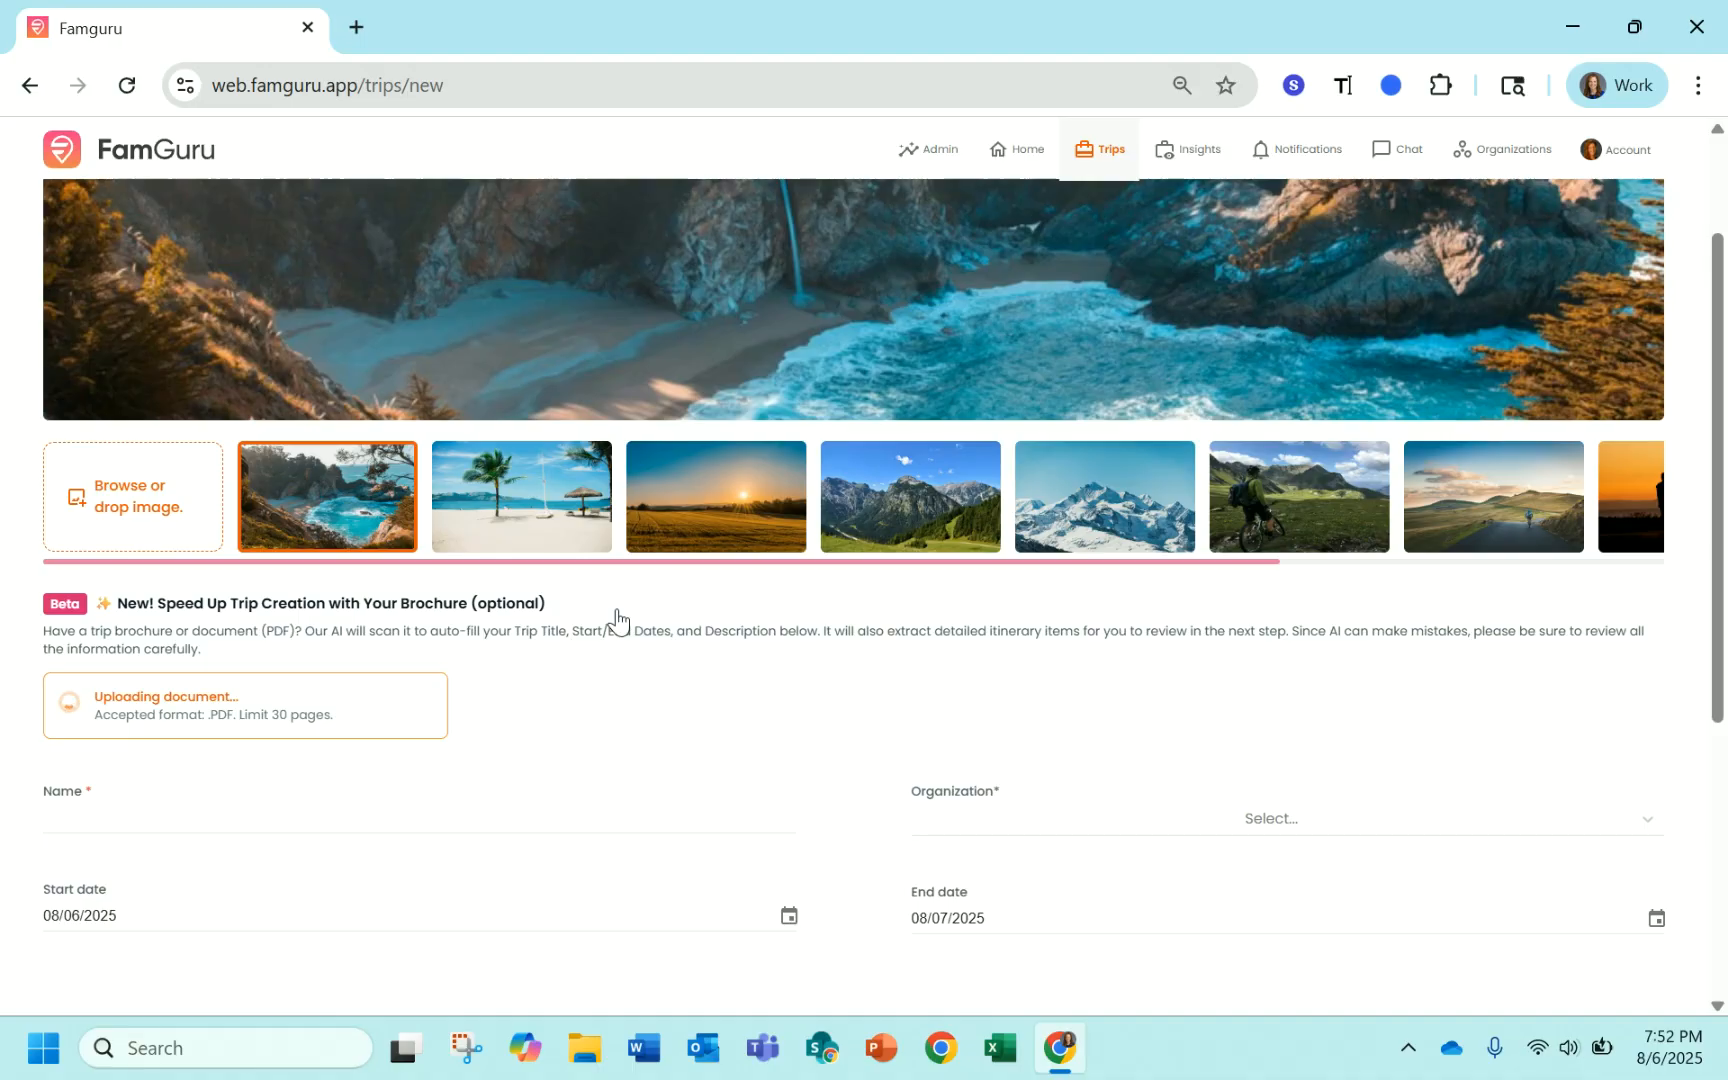
- Choose the sunset-over-field picture as the cover image and rename the trip "1-night Privado Villas Fam"
click(733, 521)
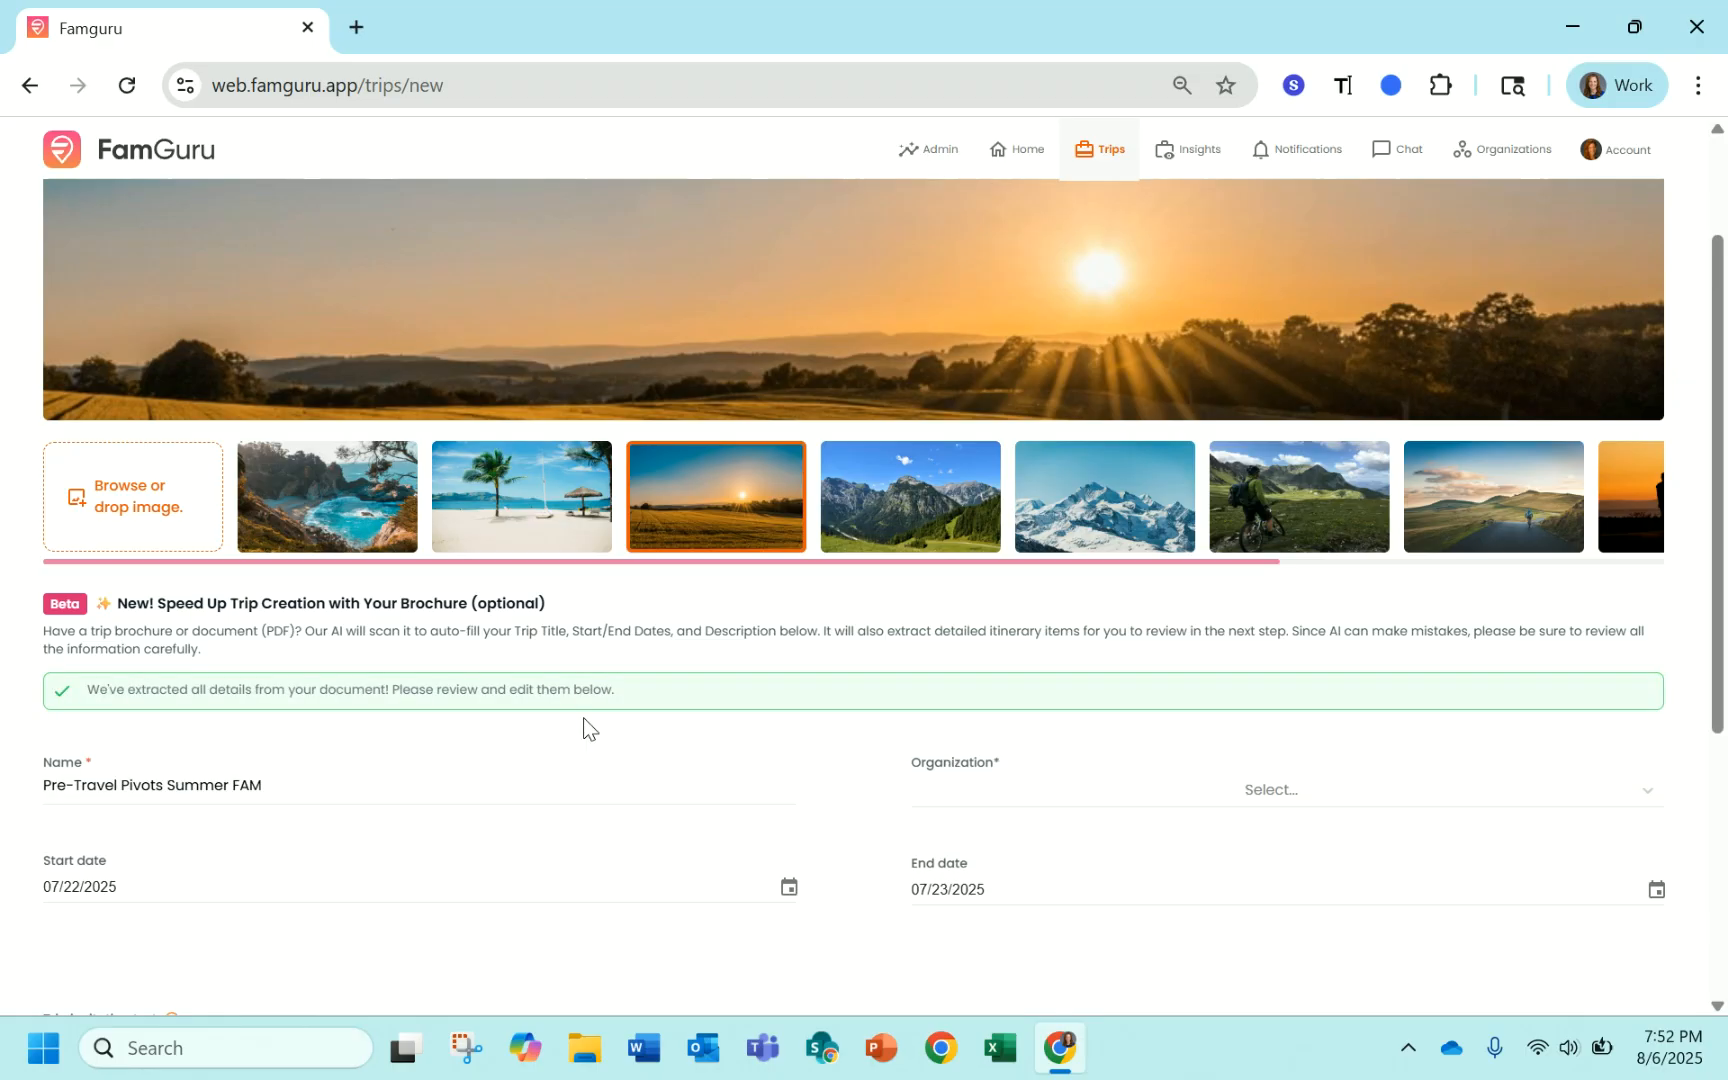
click(268, 789)
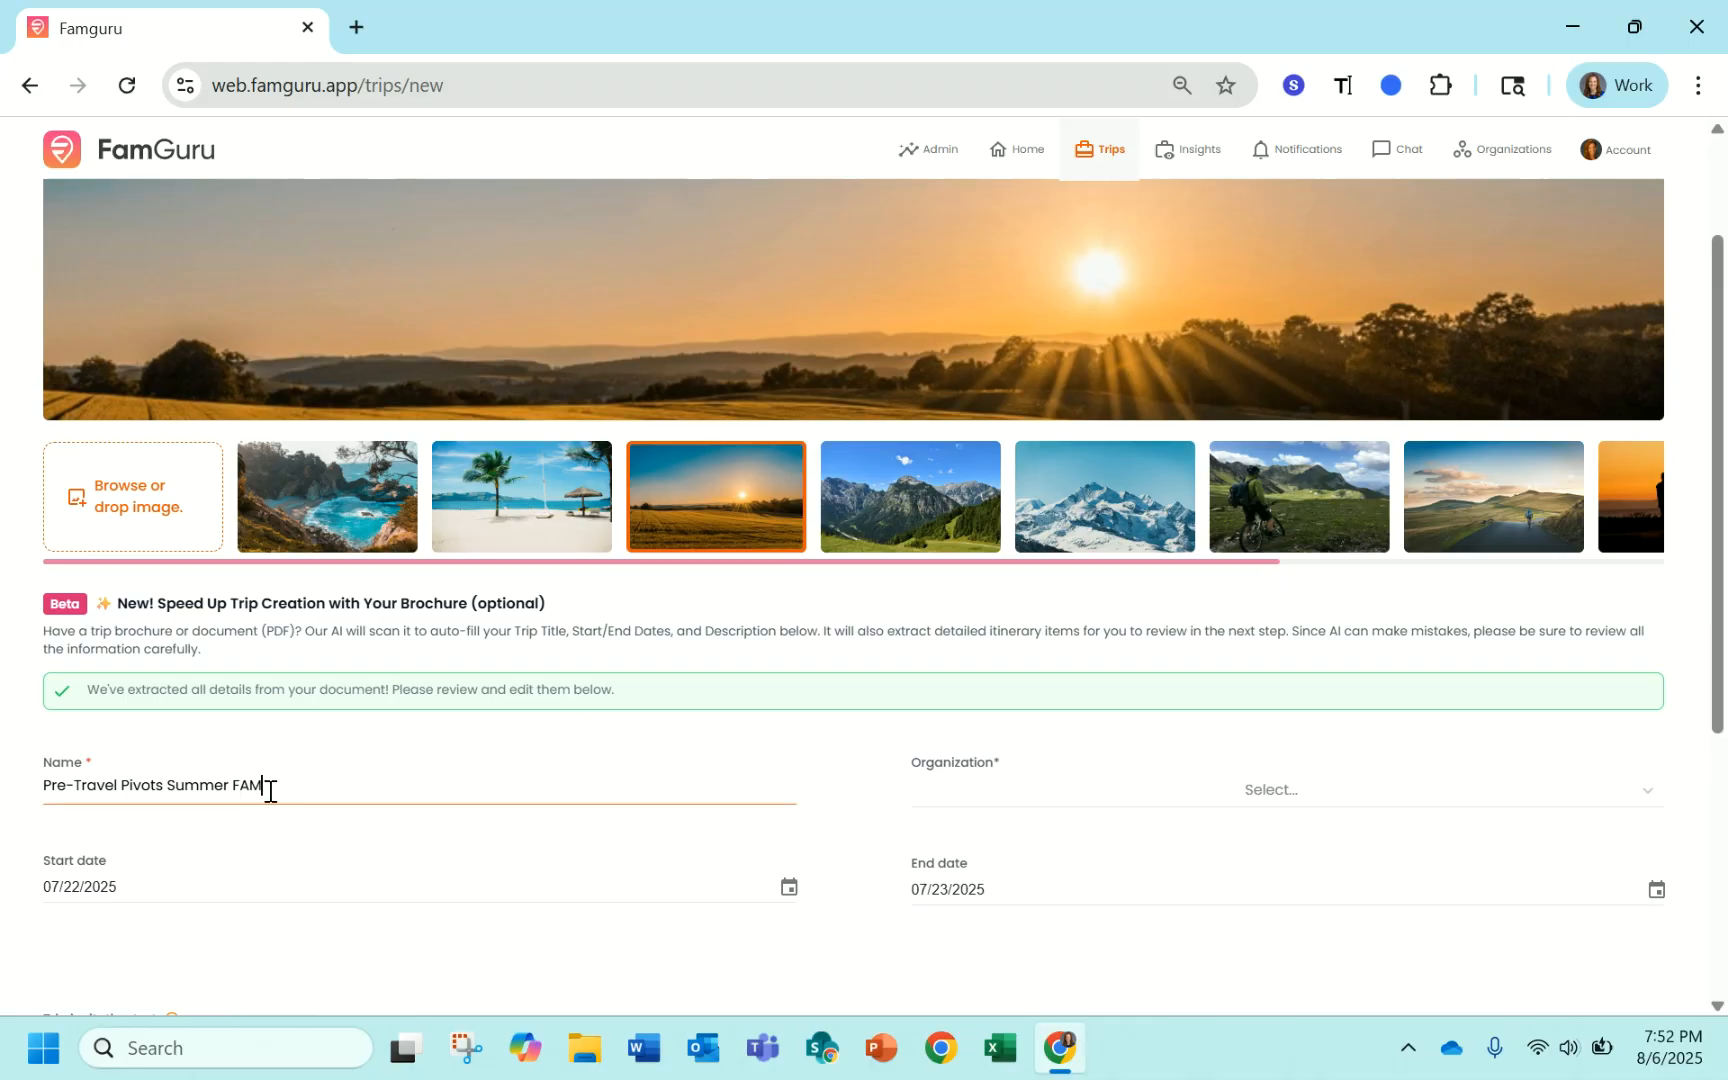
drag(268, 789, 3, 777)
text(1-night Pirvot)
key(BackSpace)
key(BackSpace)
key(BackSpace)
key(BackSpace)
key(BackSpace)
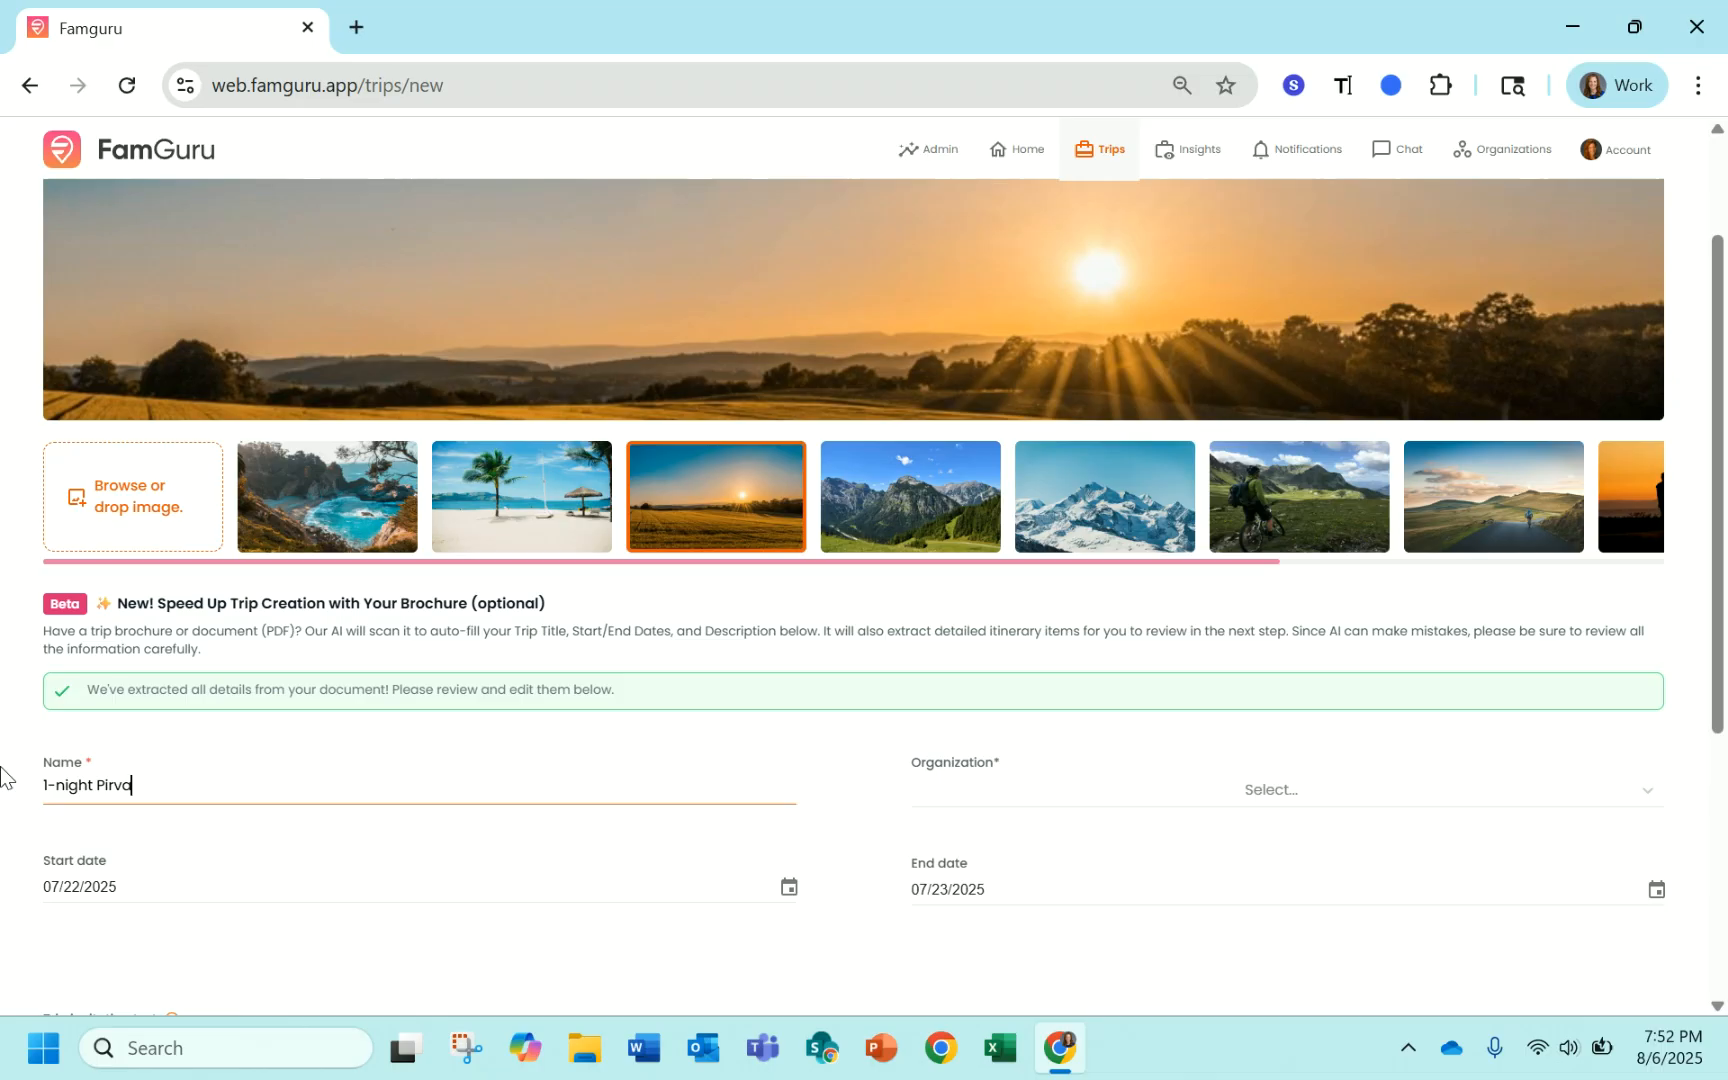
text(rivado Villas Fam)
- Assign the trip to the FamGuru organization and create it with the extracted dates and description
click(1016, 812)
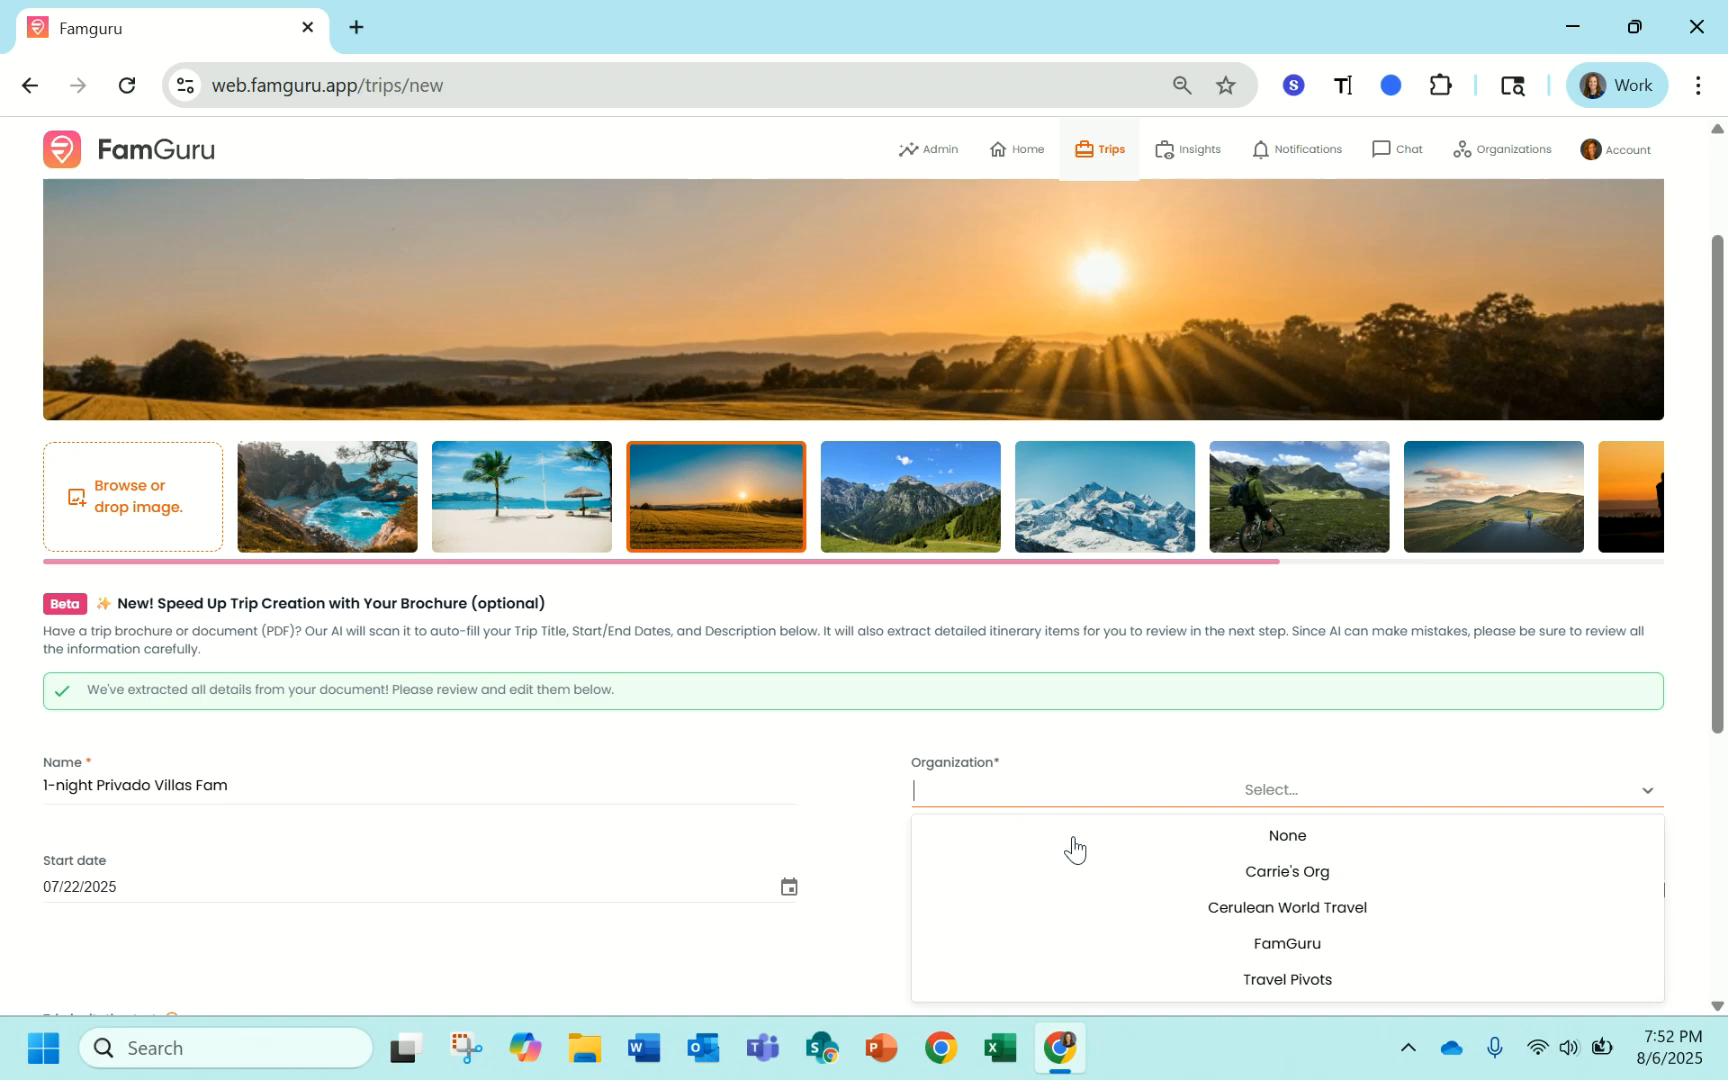
click(1280, 944)
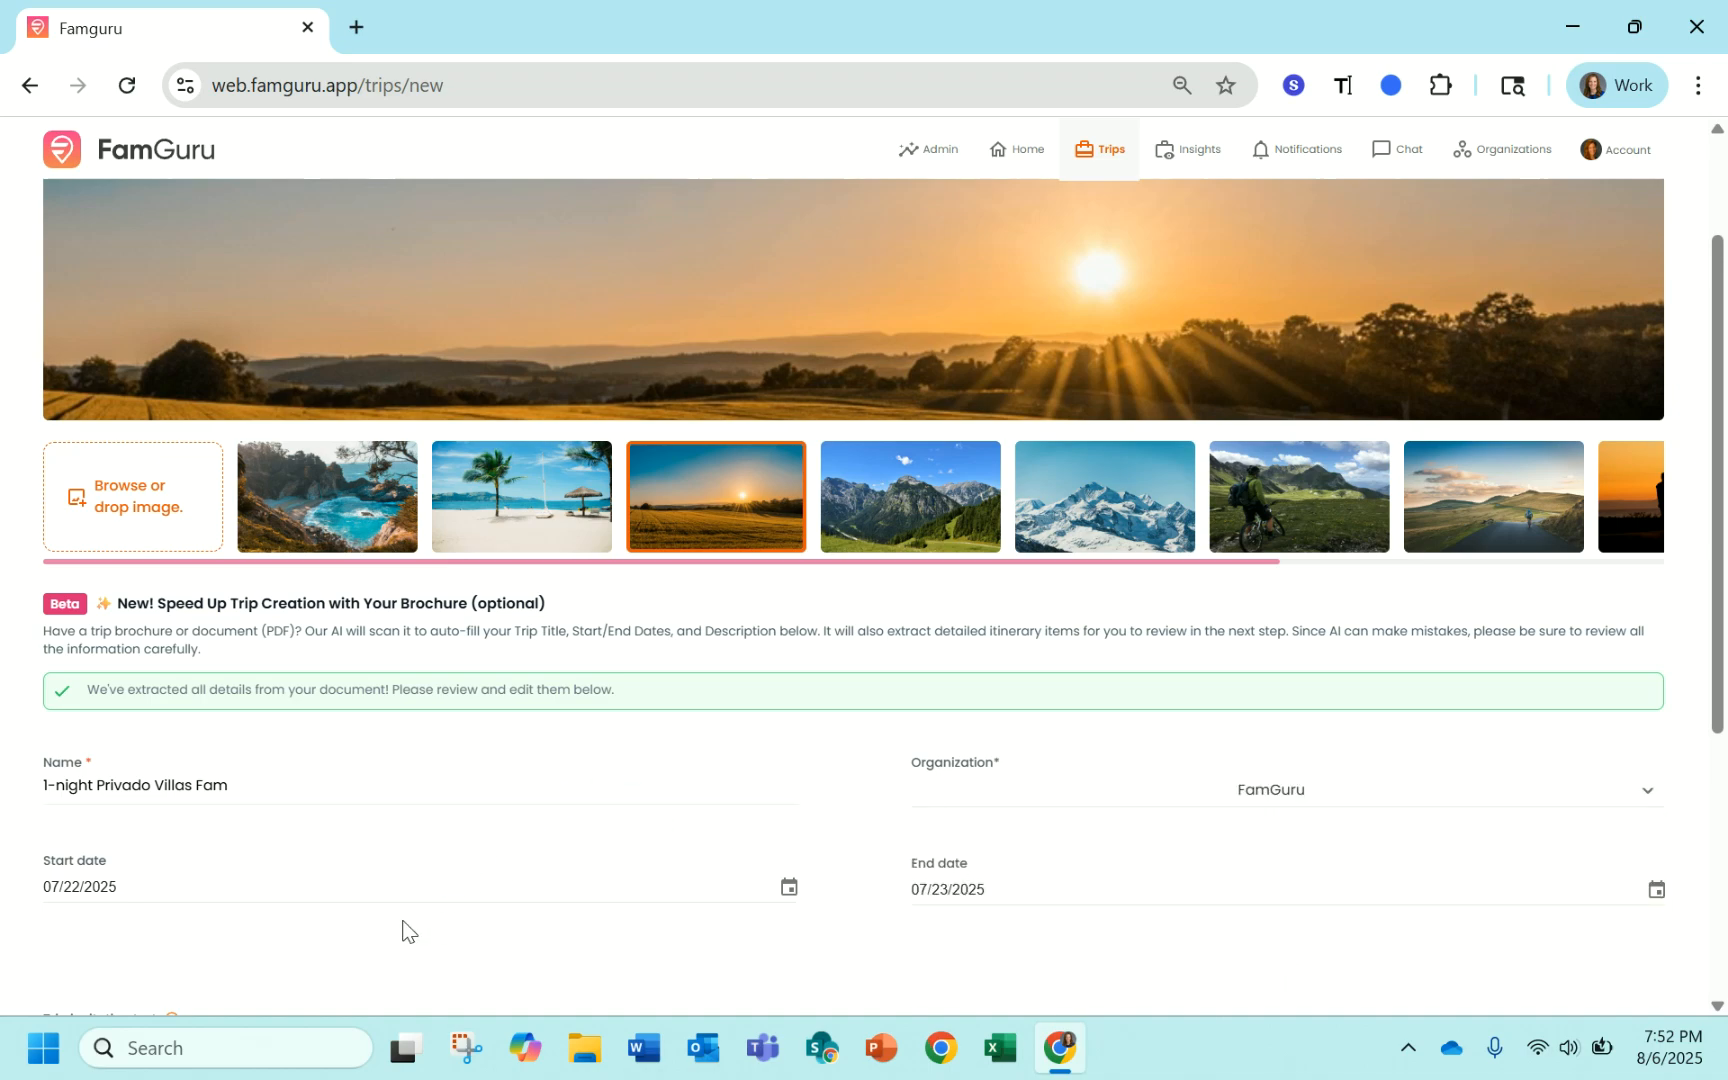
click(697, 760)
scroll(697, 760, down, 3)
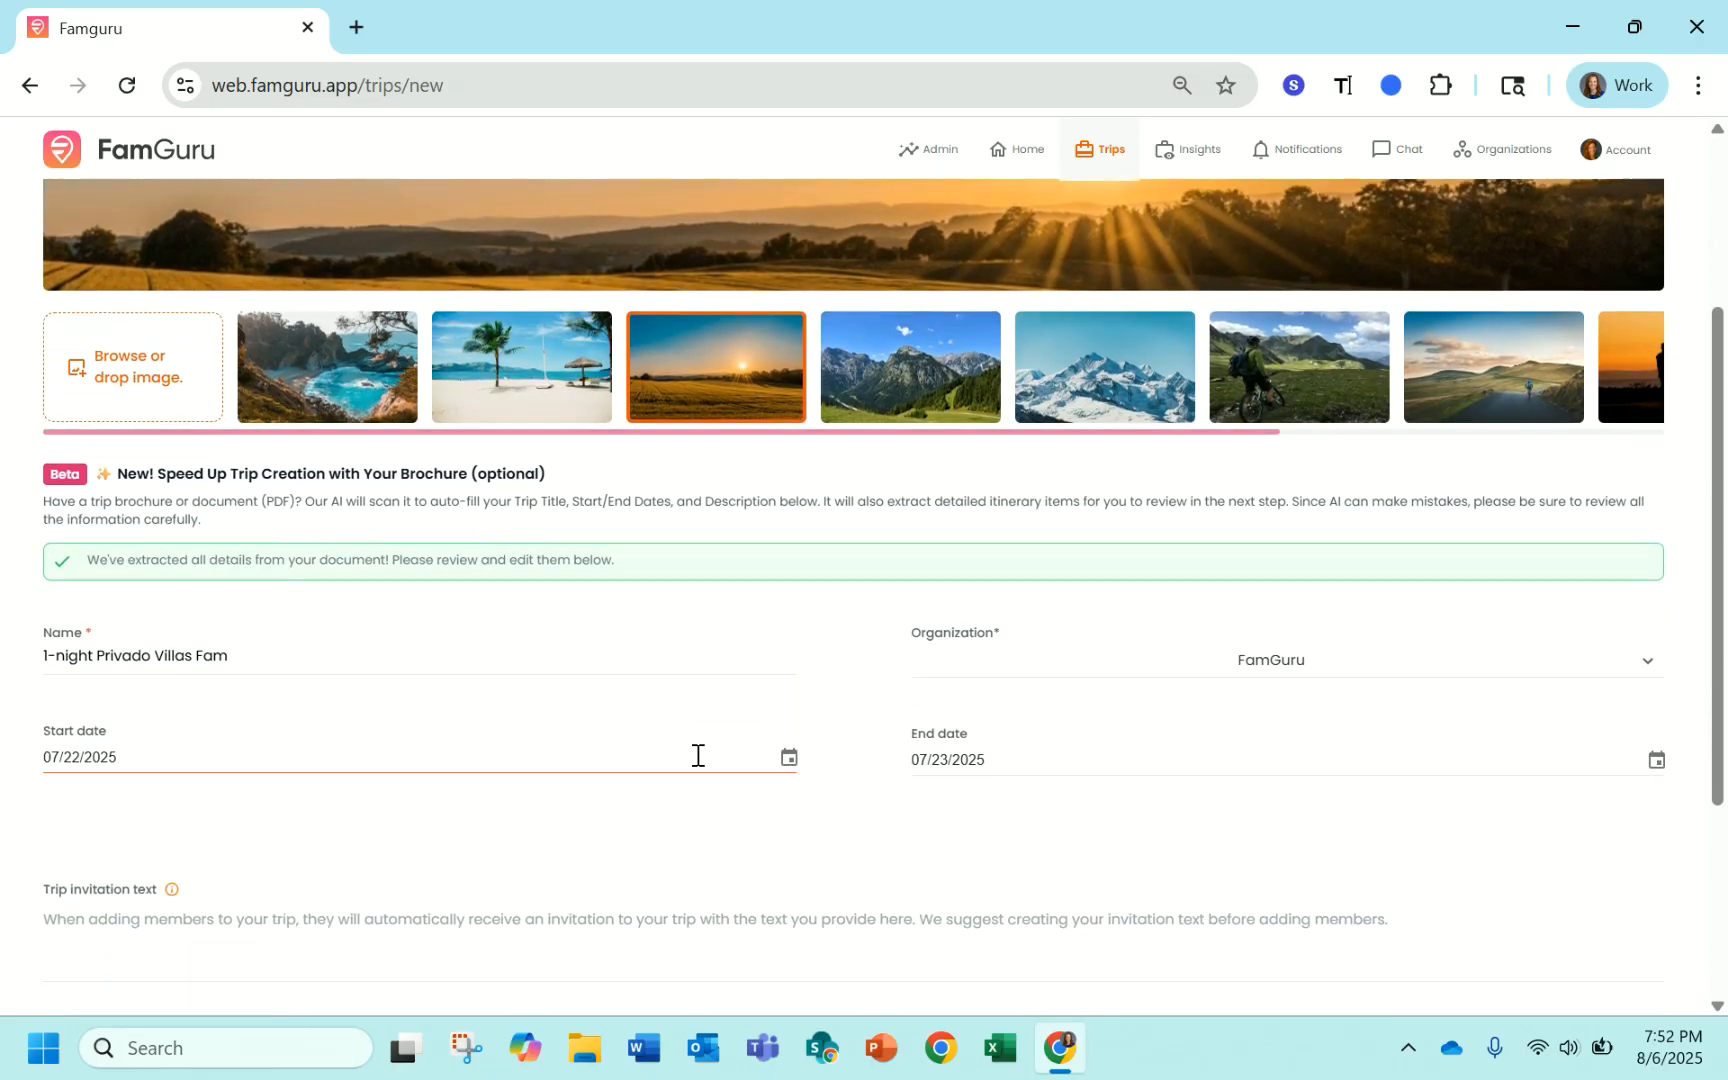
click(538, 818)
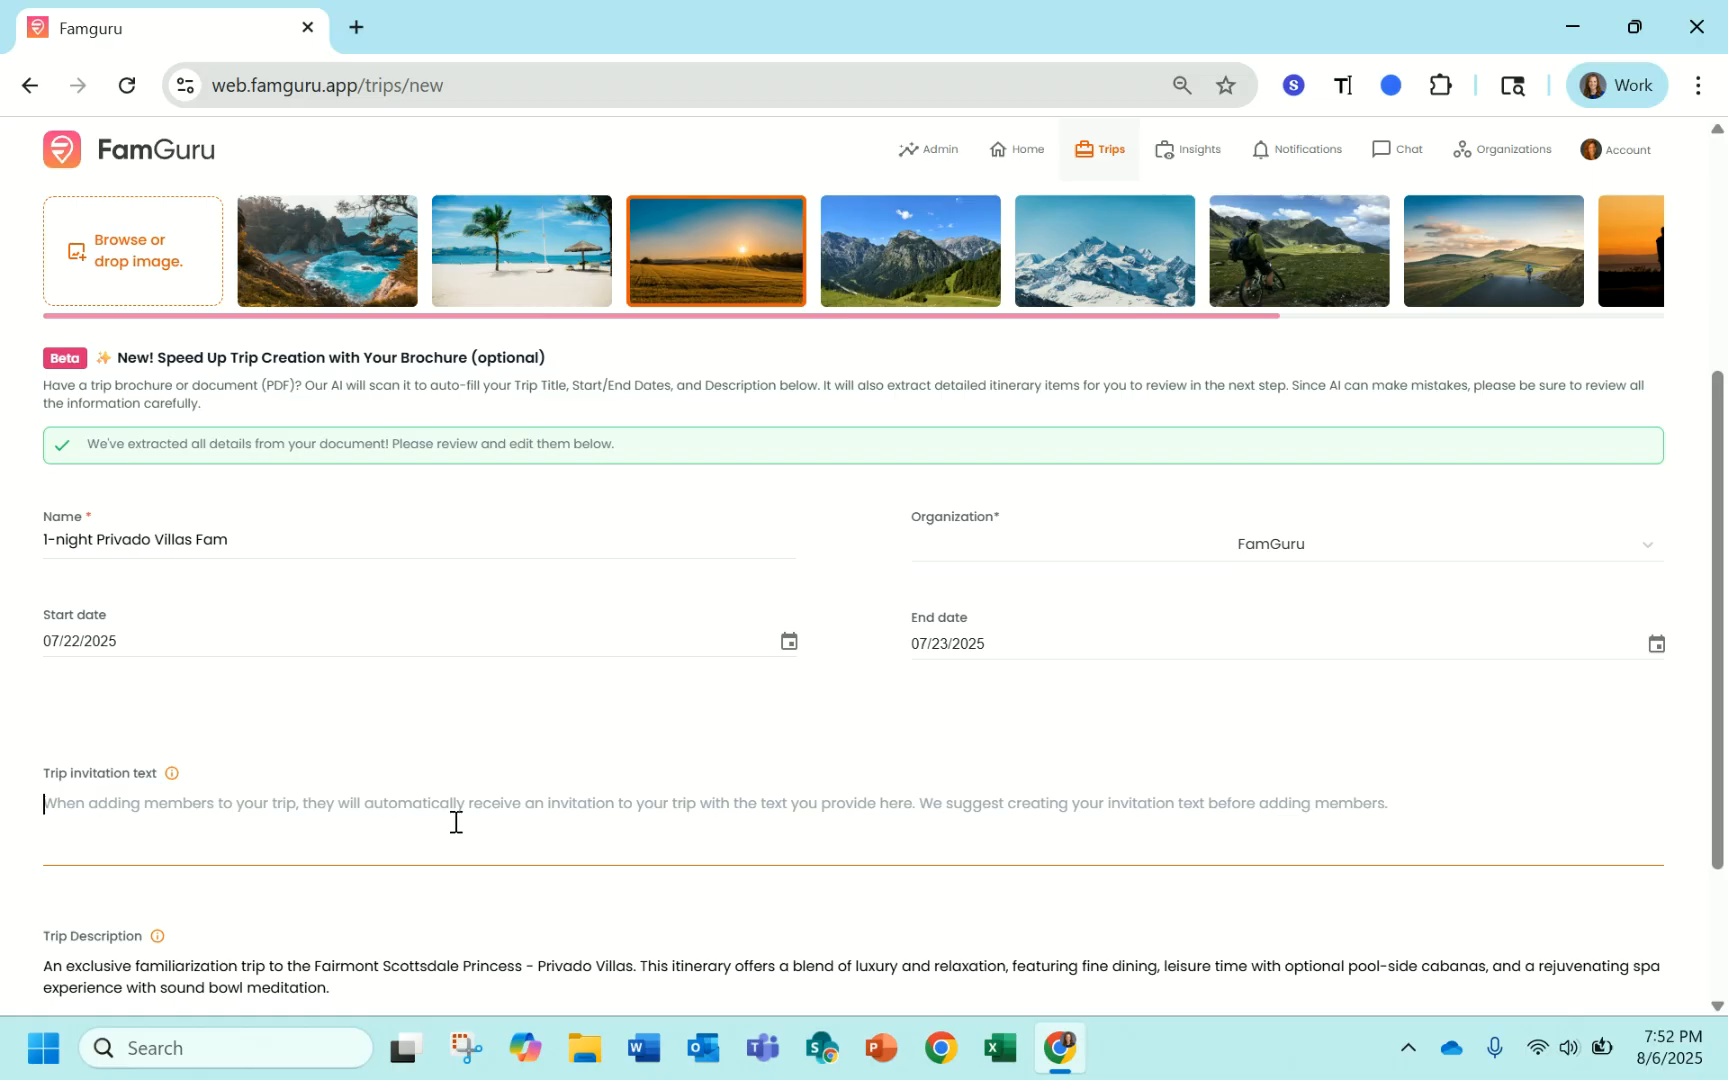
scroll(455, 822, down, 2)
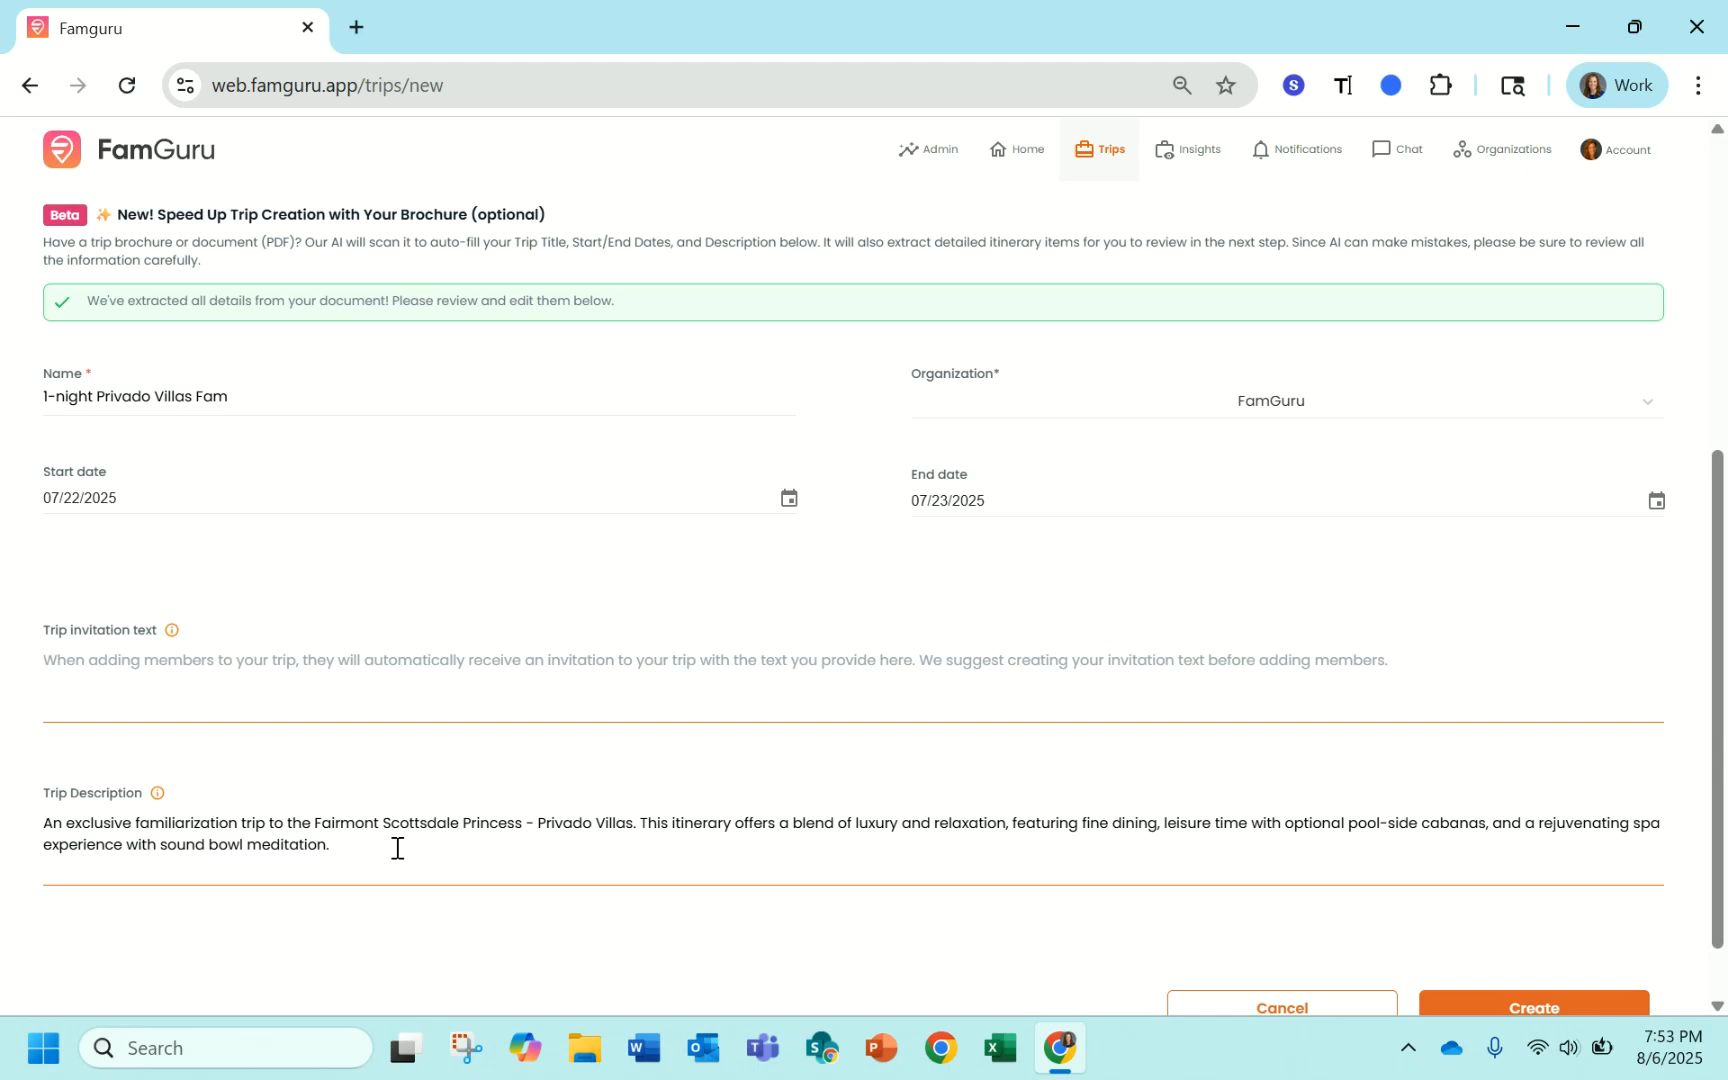
scroll(396, 848, down, 1)
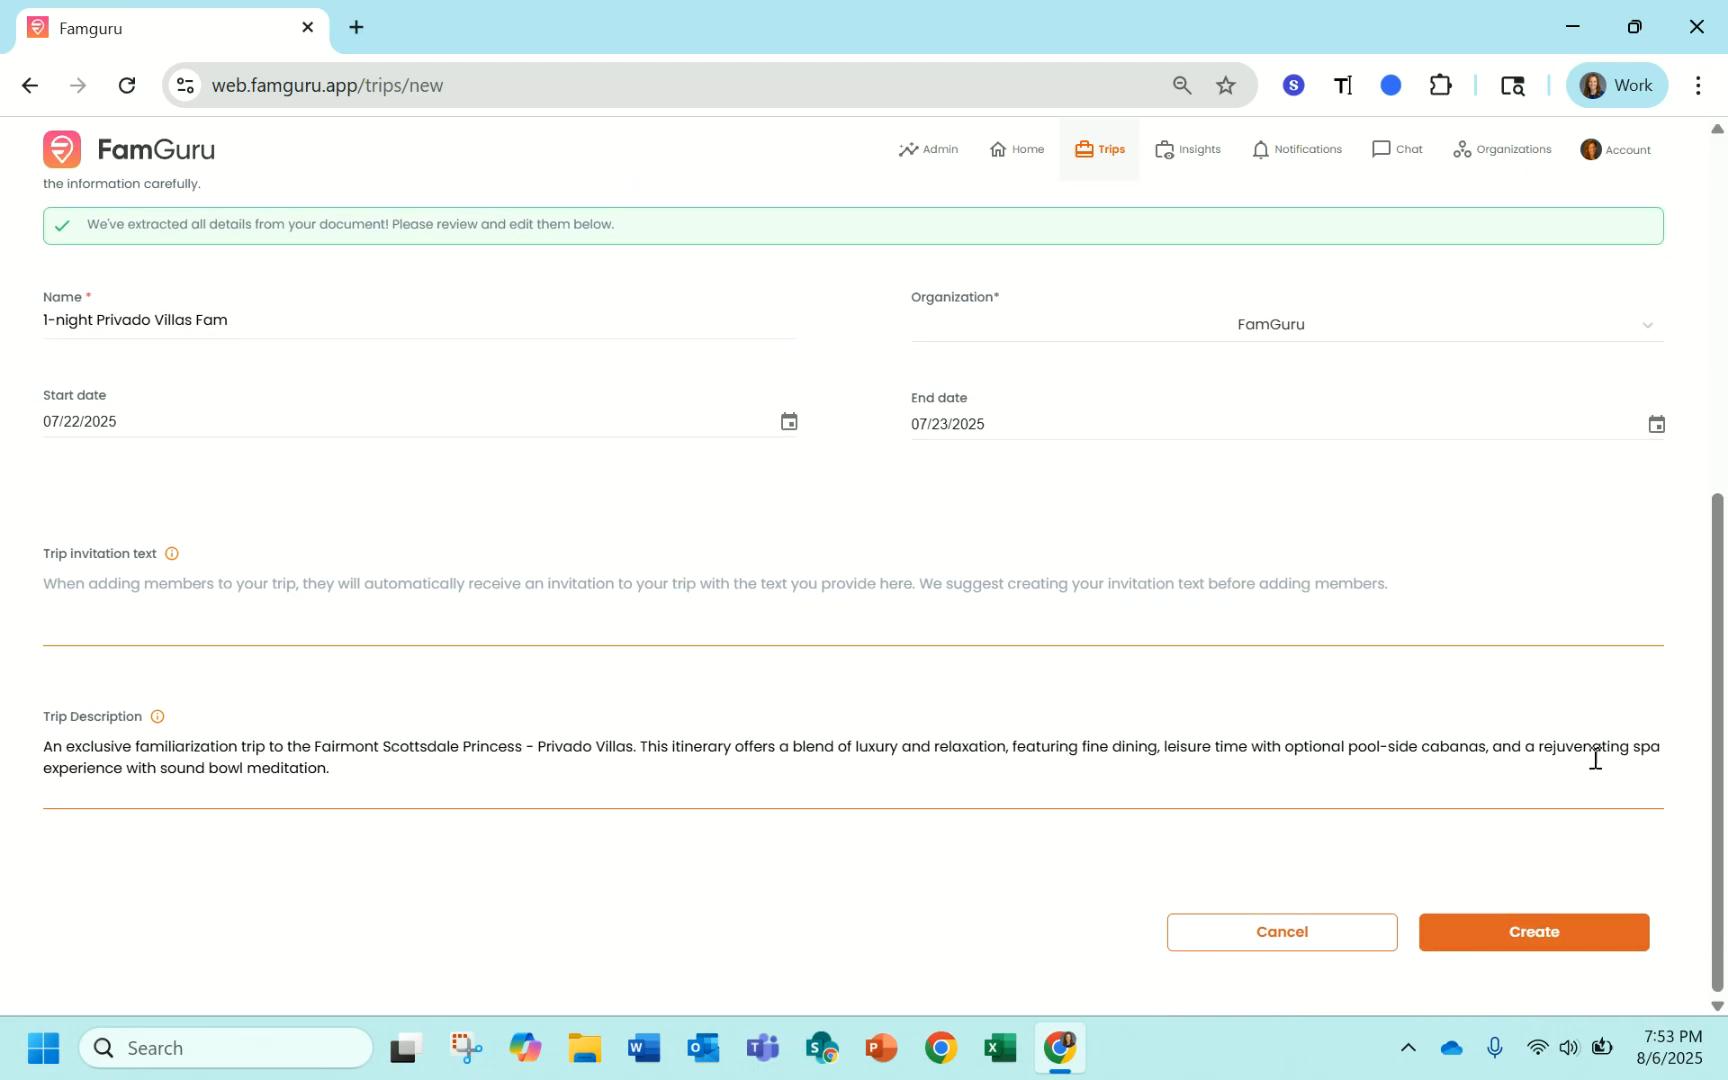
click(1557, 938)
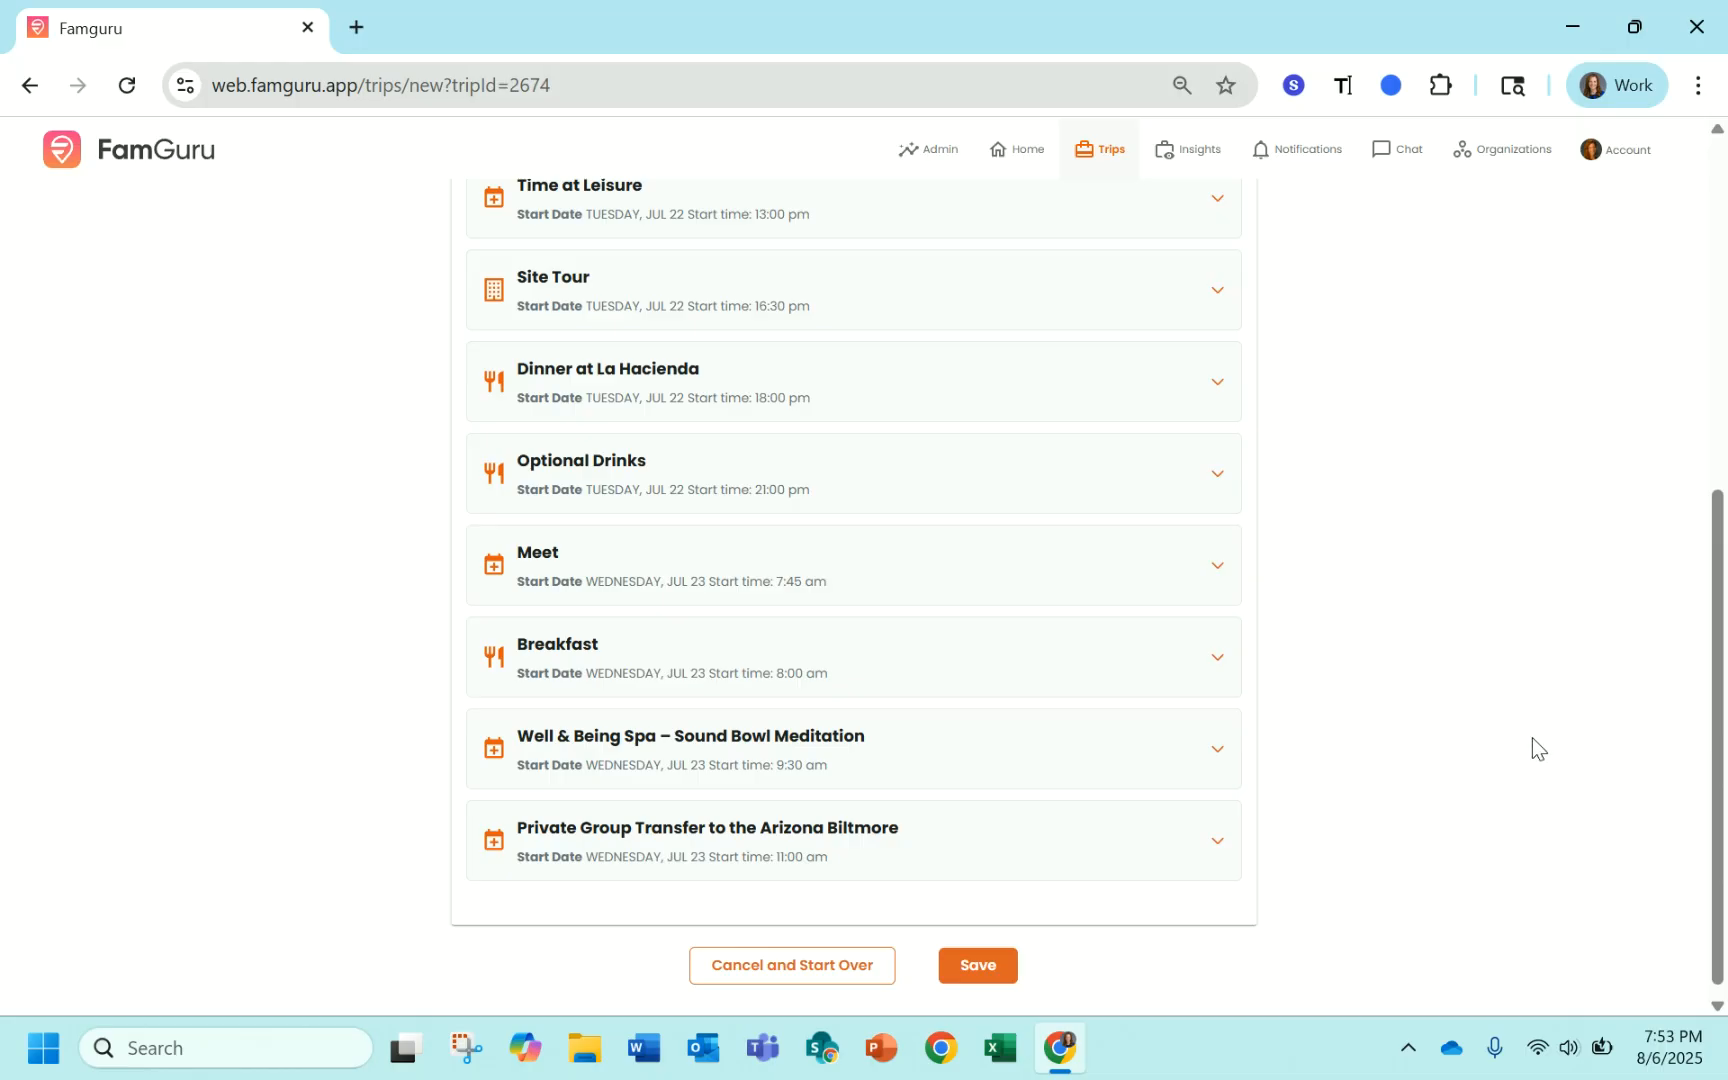
- Edit the extracted "Fairmont Scottsdale Princess - Privado Villas" item, select Hotel Stay as its activity type and save the changes
scroll(1532, 738, up, 5)
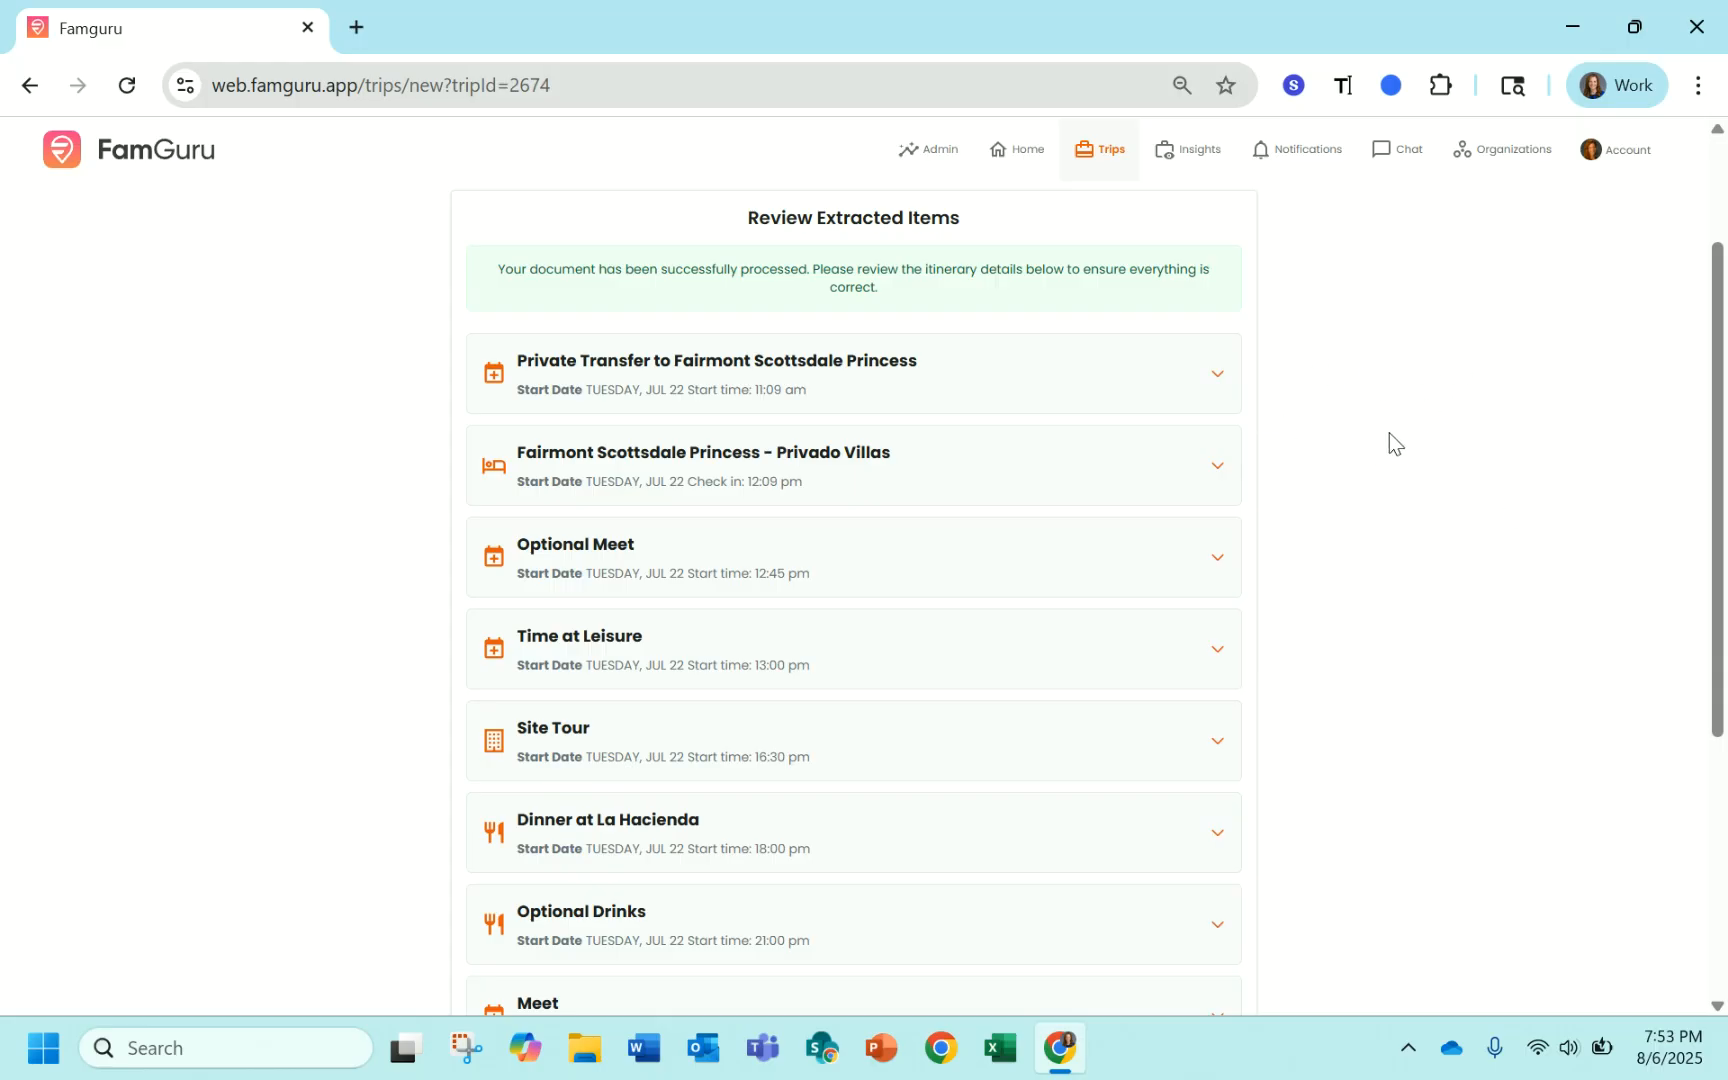
scroll(1370, 514, down, 1)
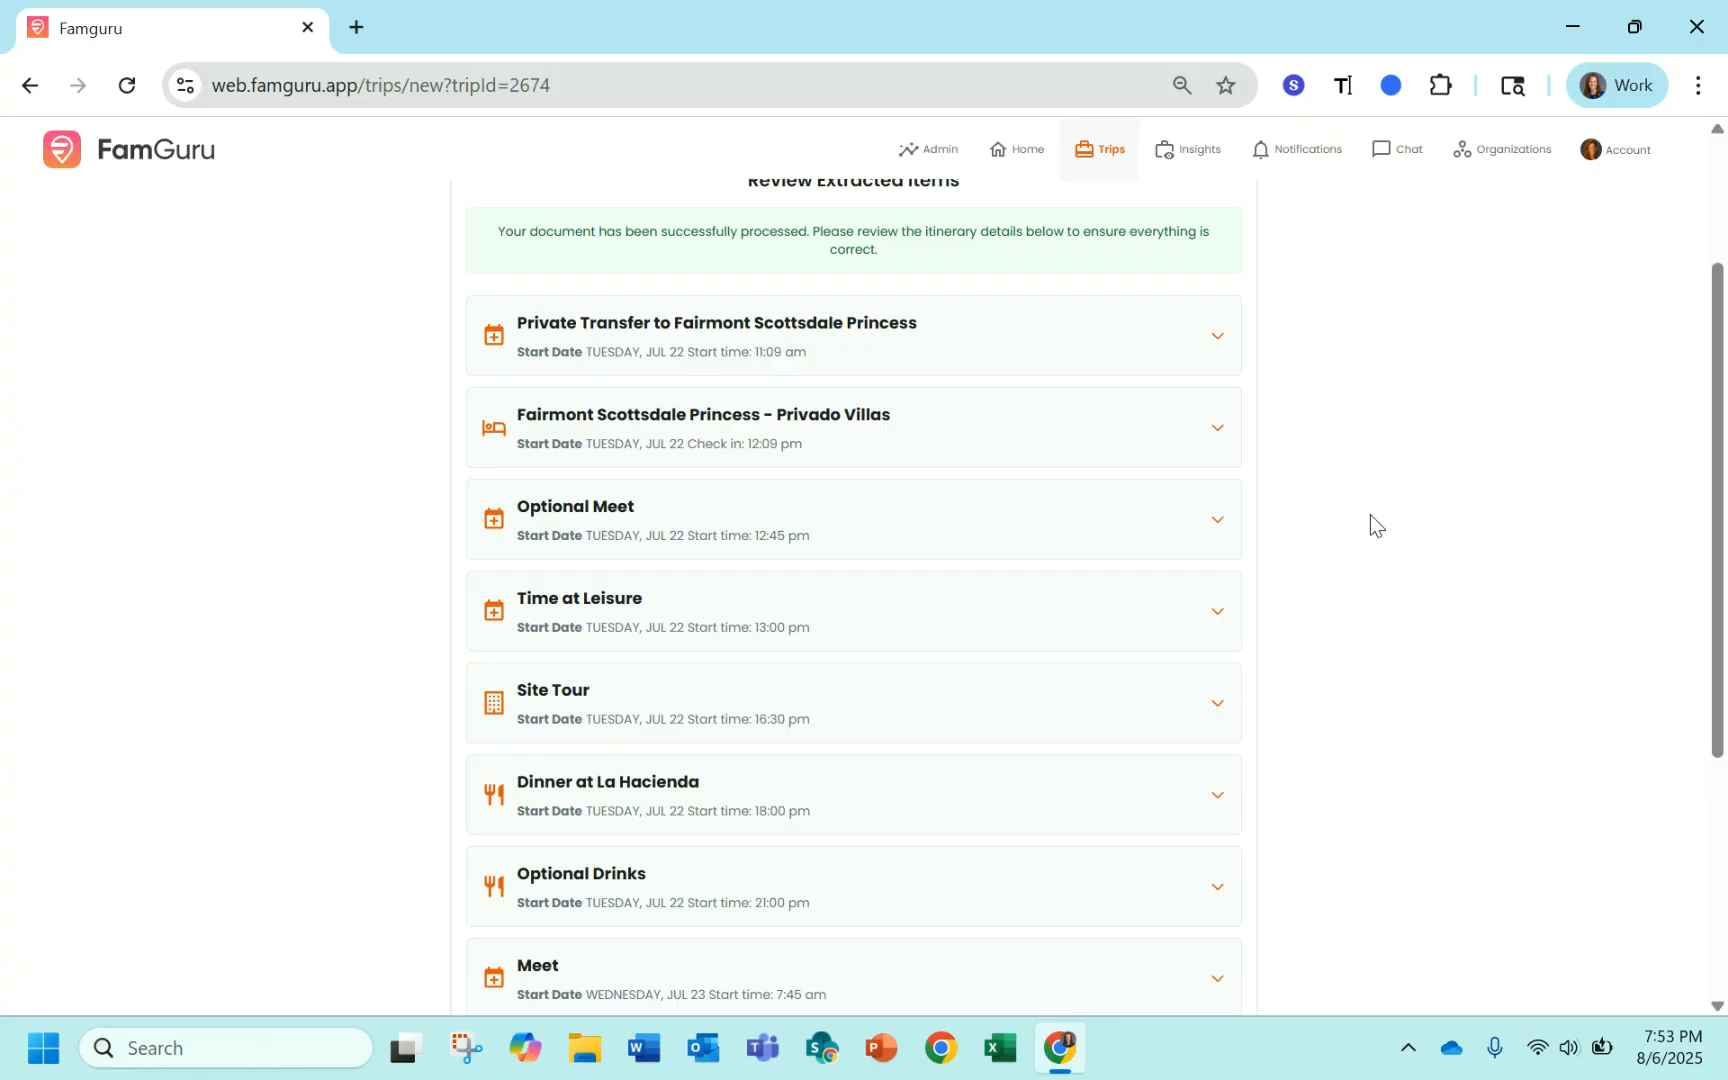
click(1025, 452)
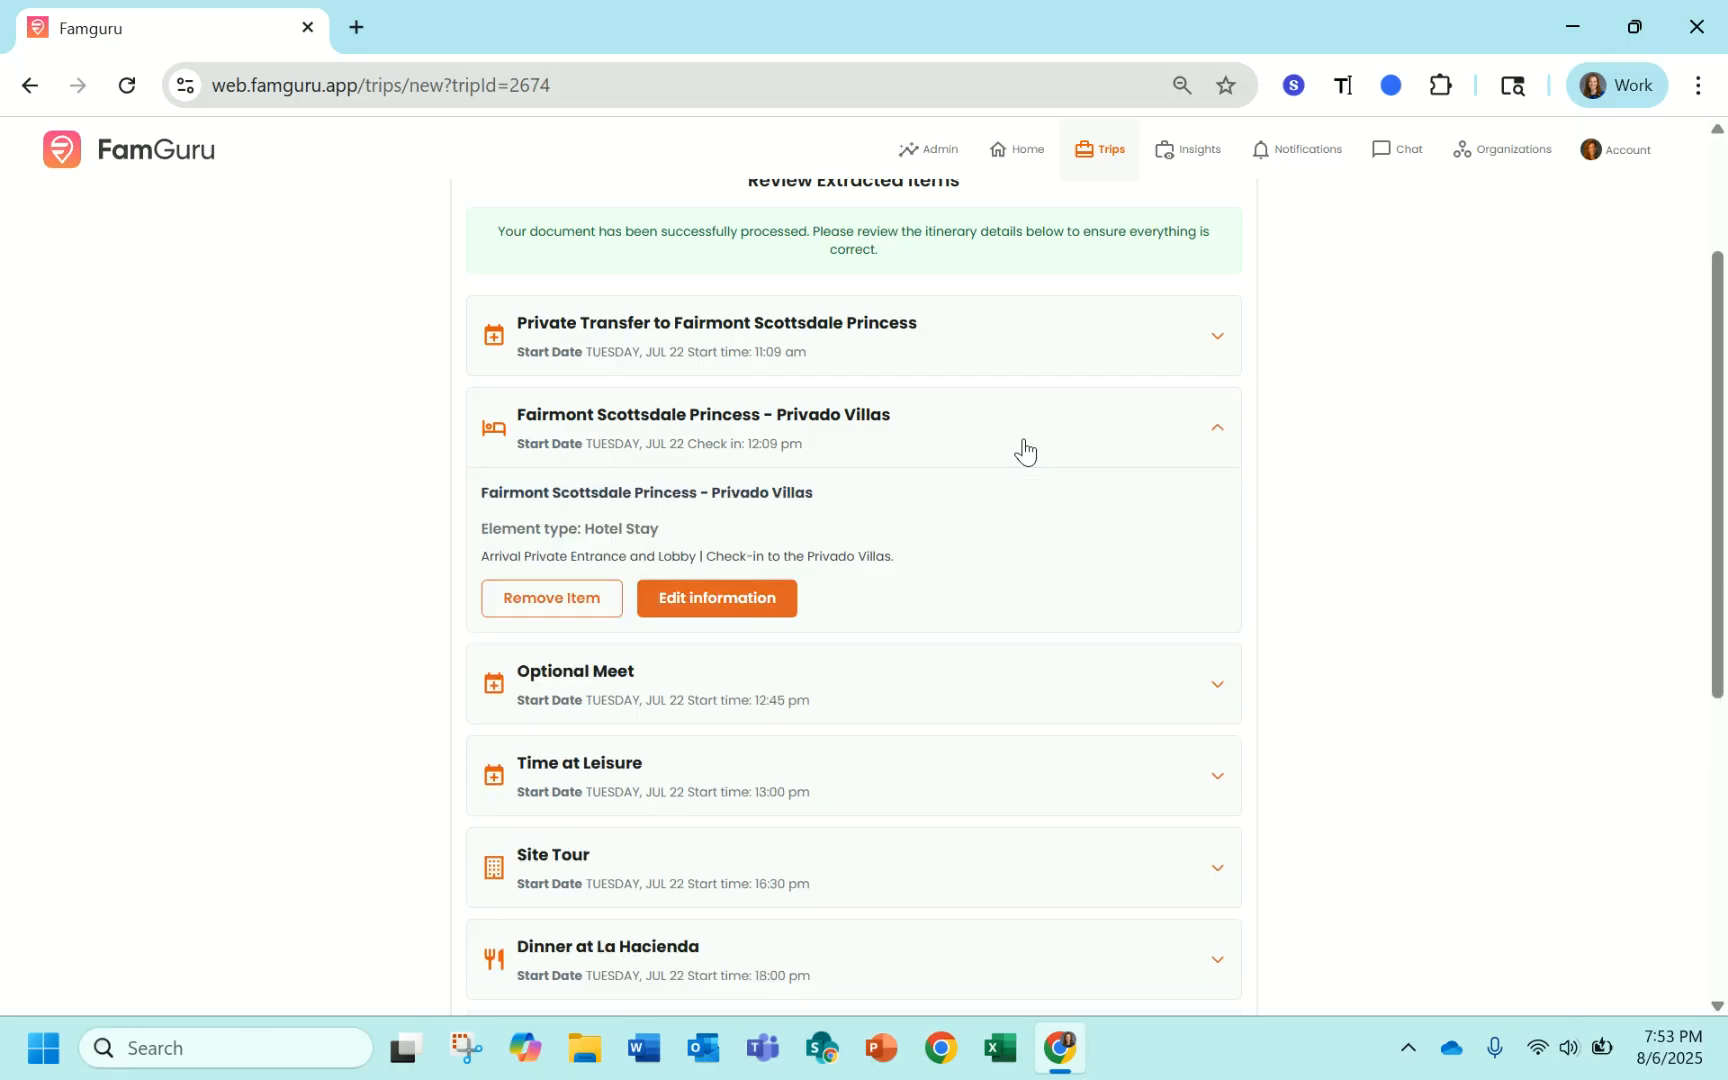
click(727, 617)
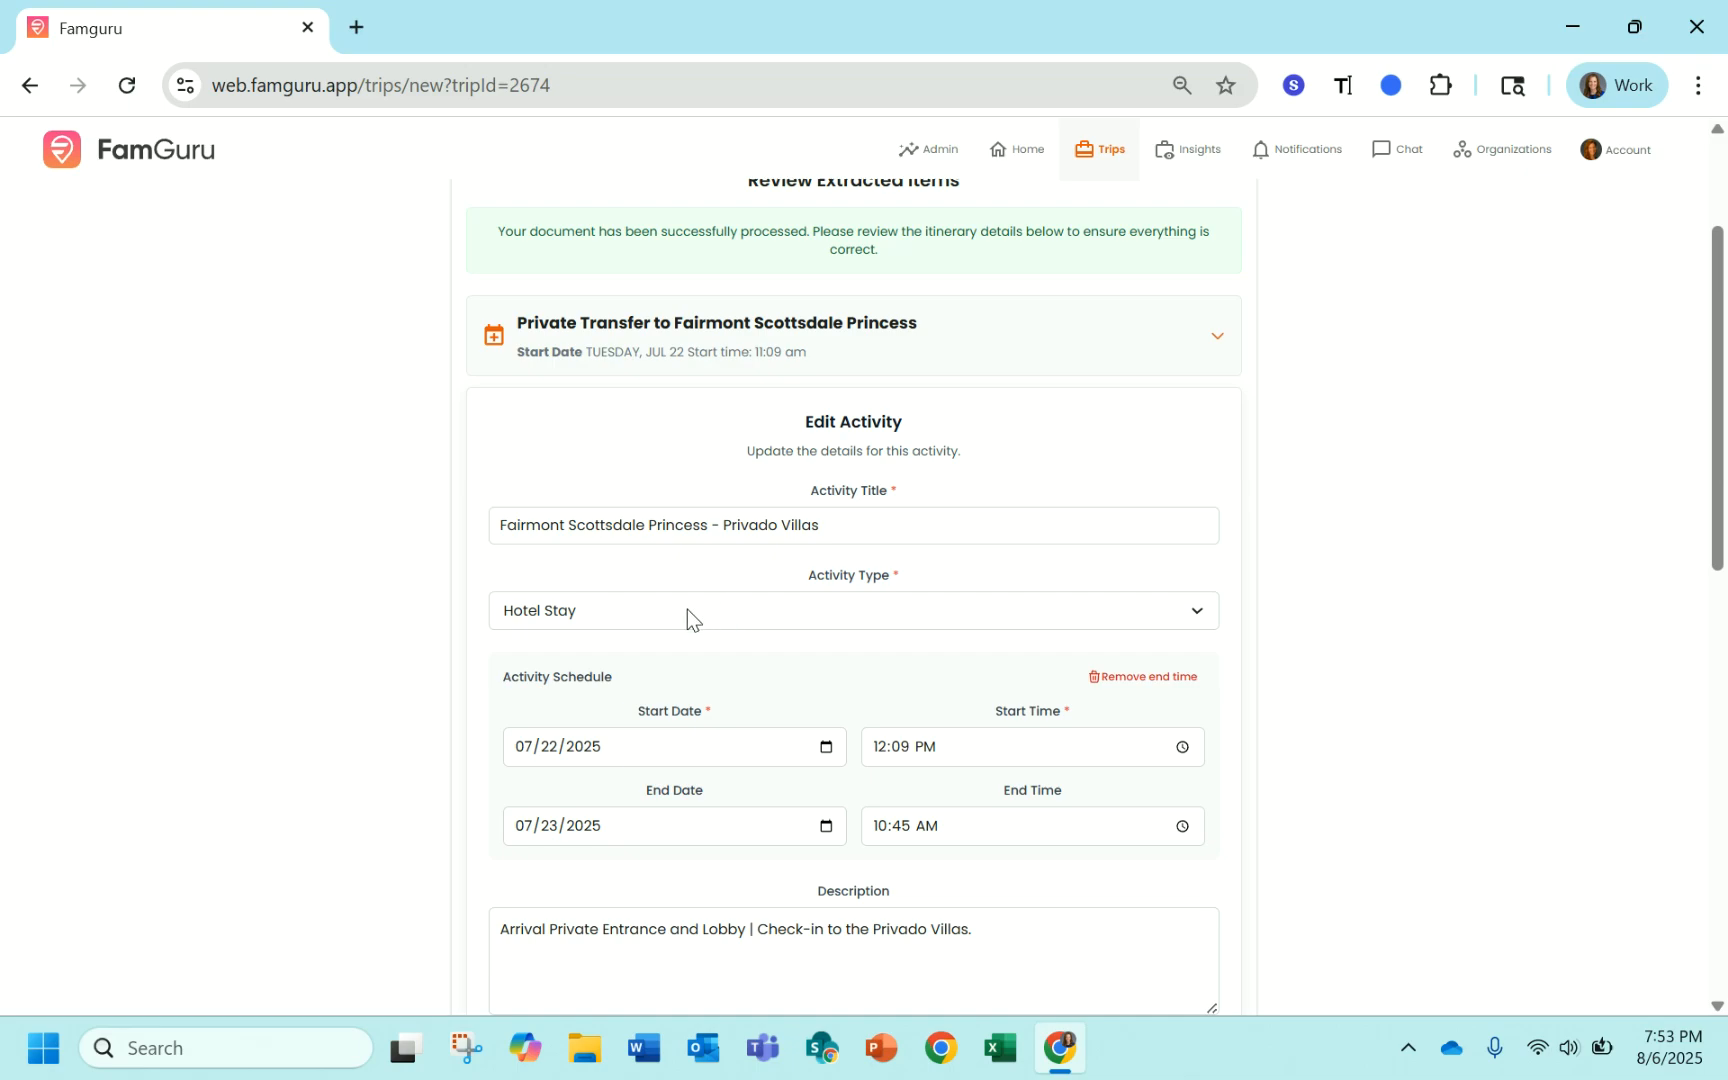
scroll(648, 640, down, 1)
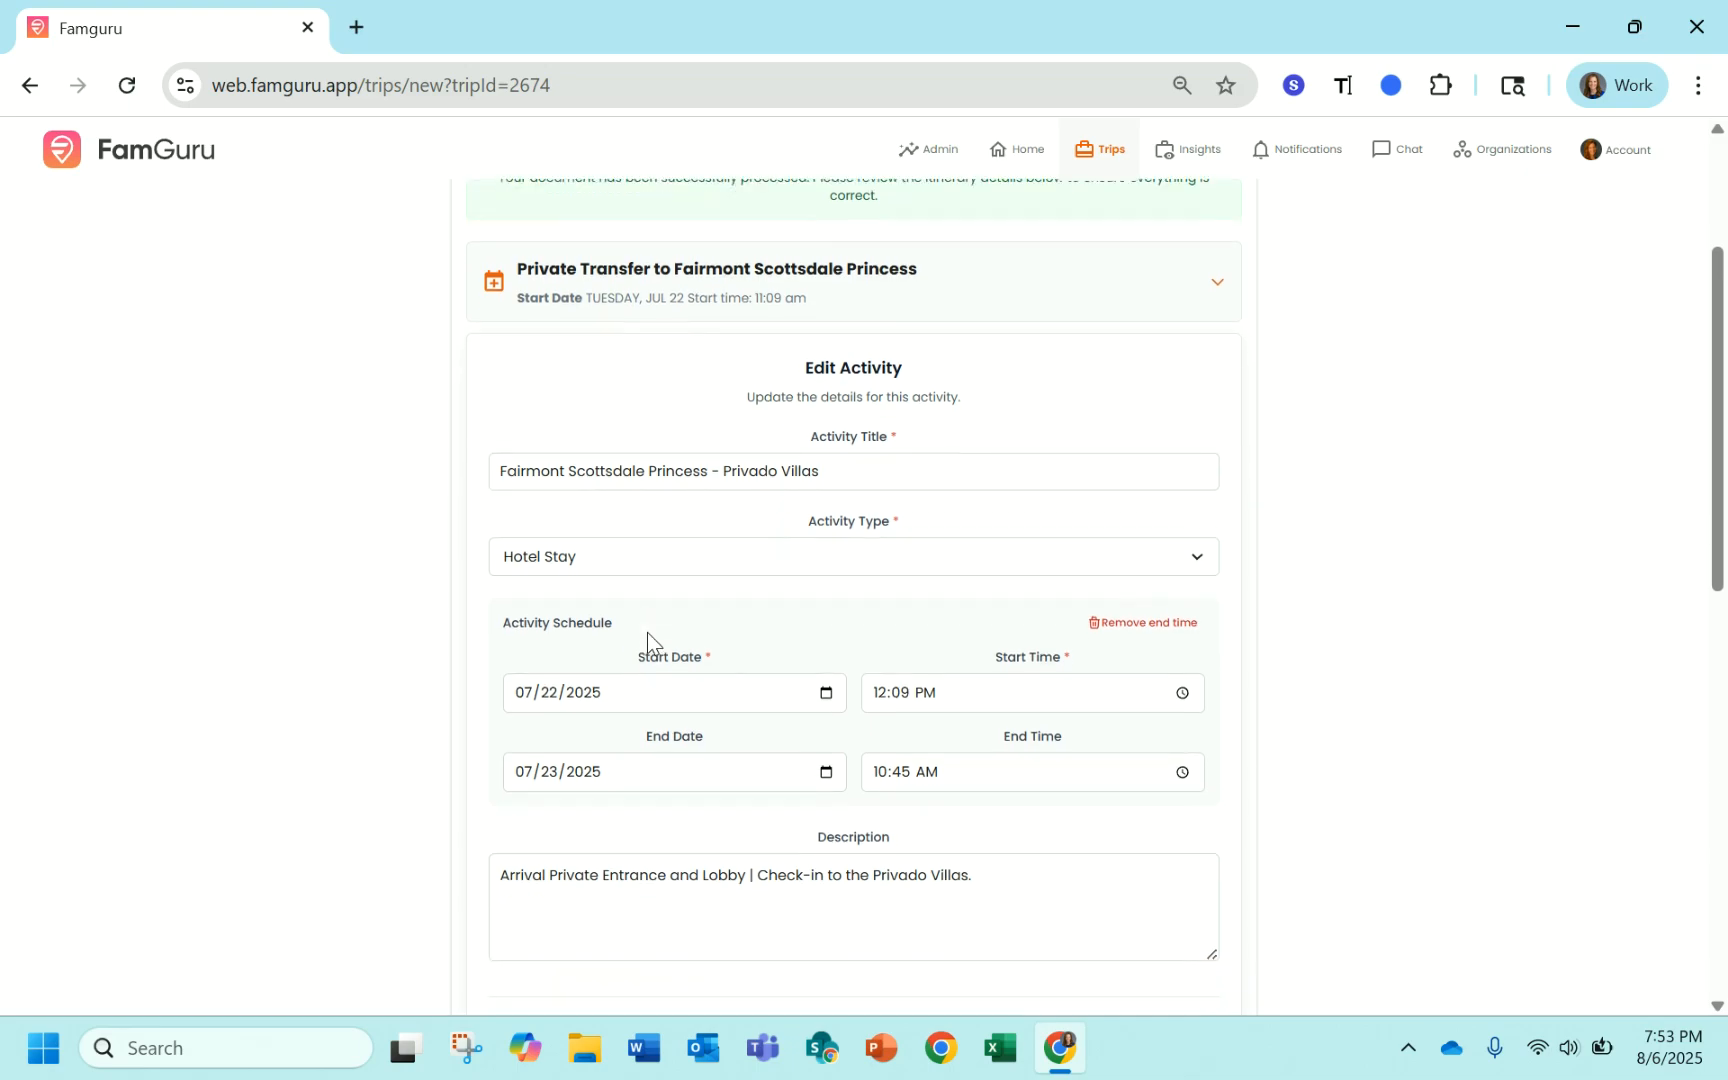
click(667, 568)
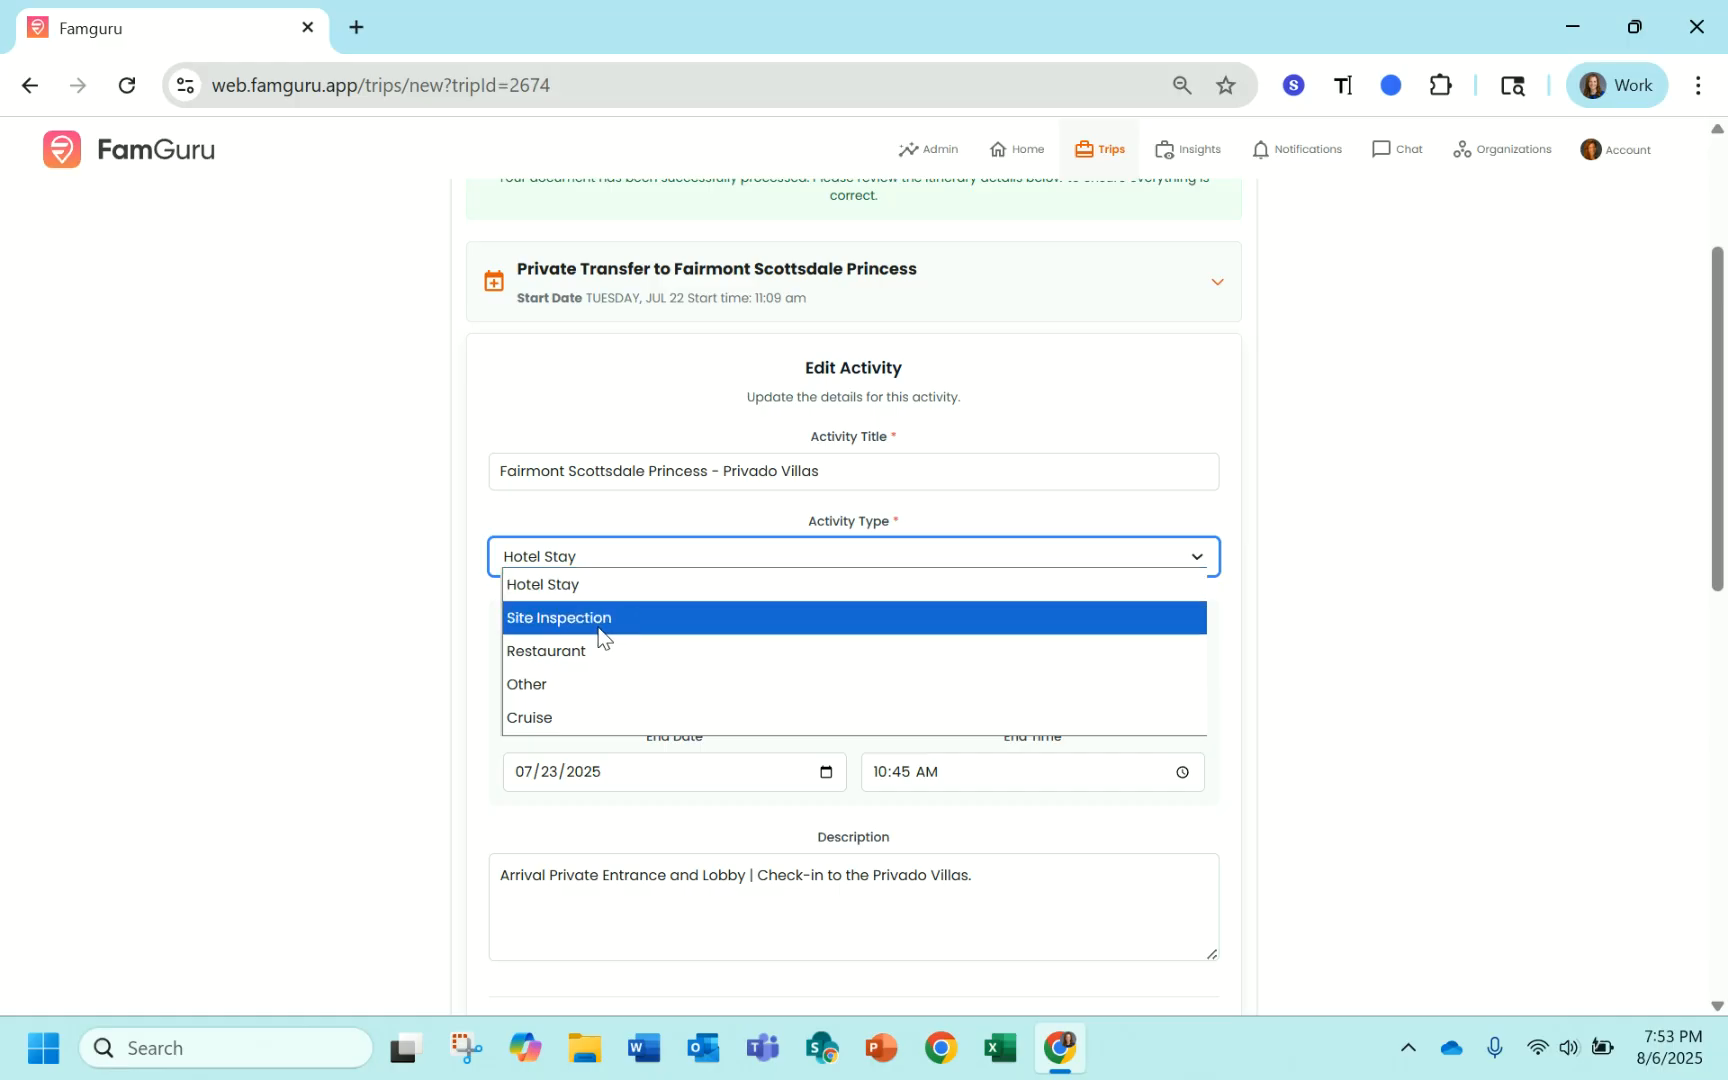
click(598, 595)
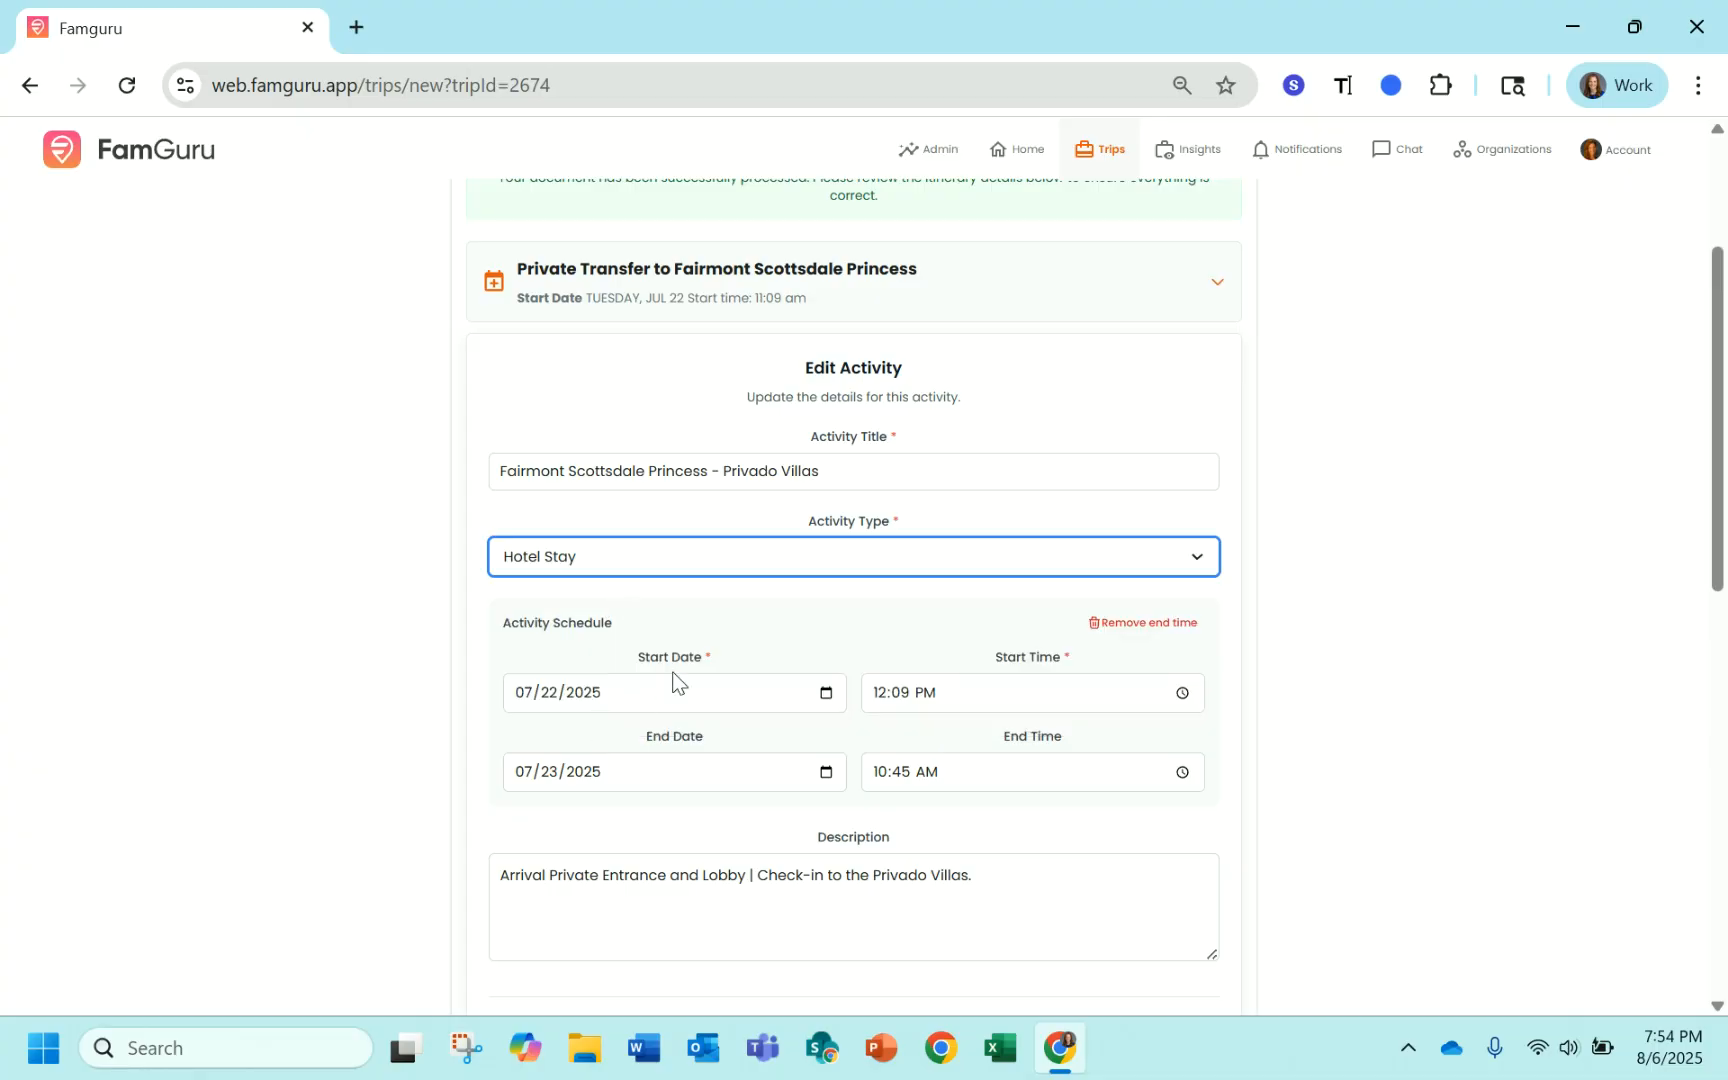
scroll(672, 683, down, 3)
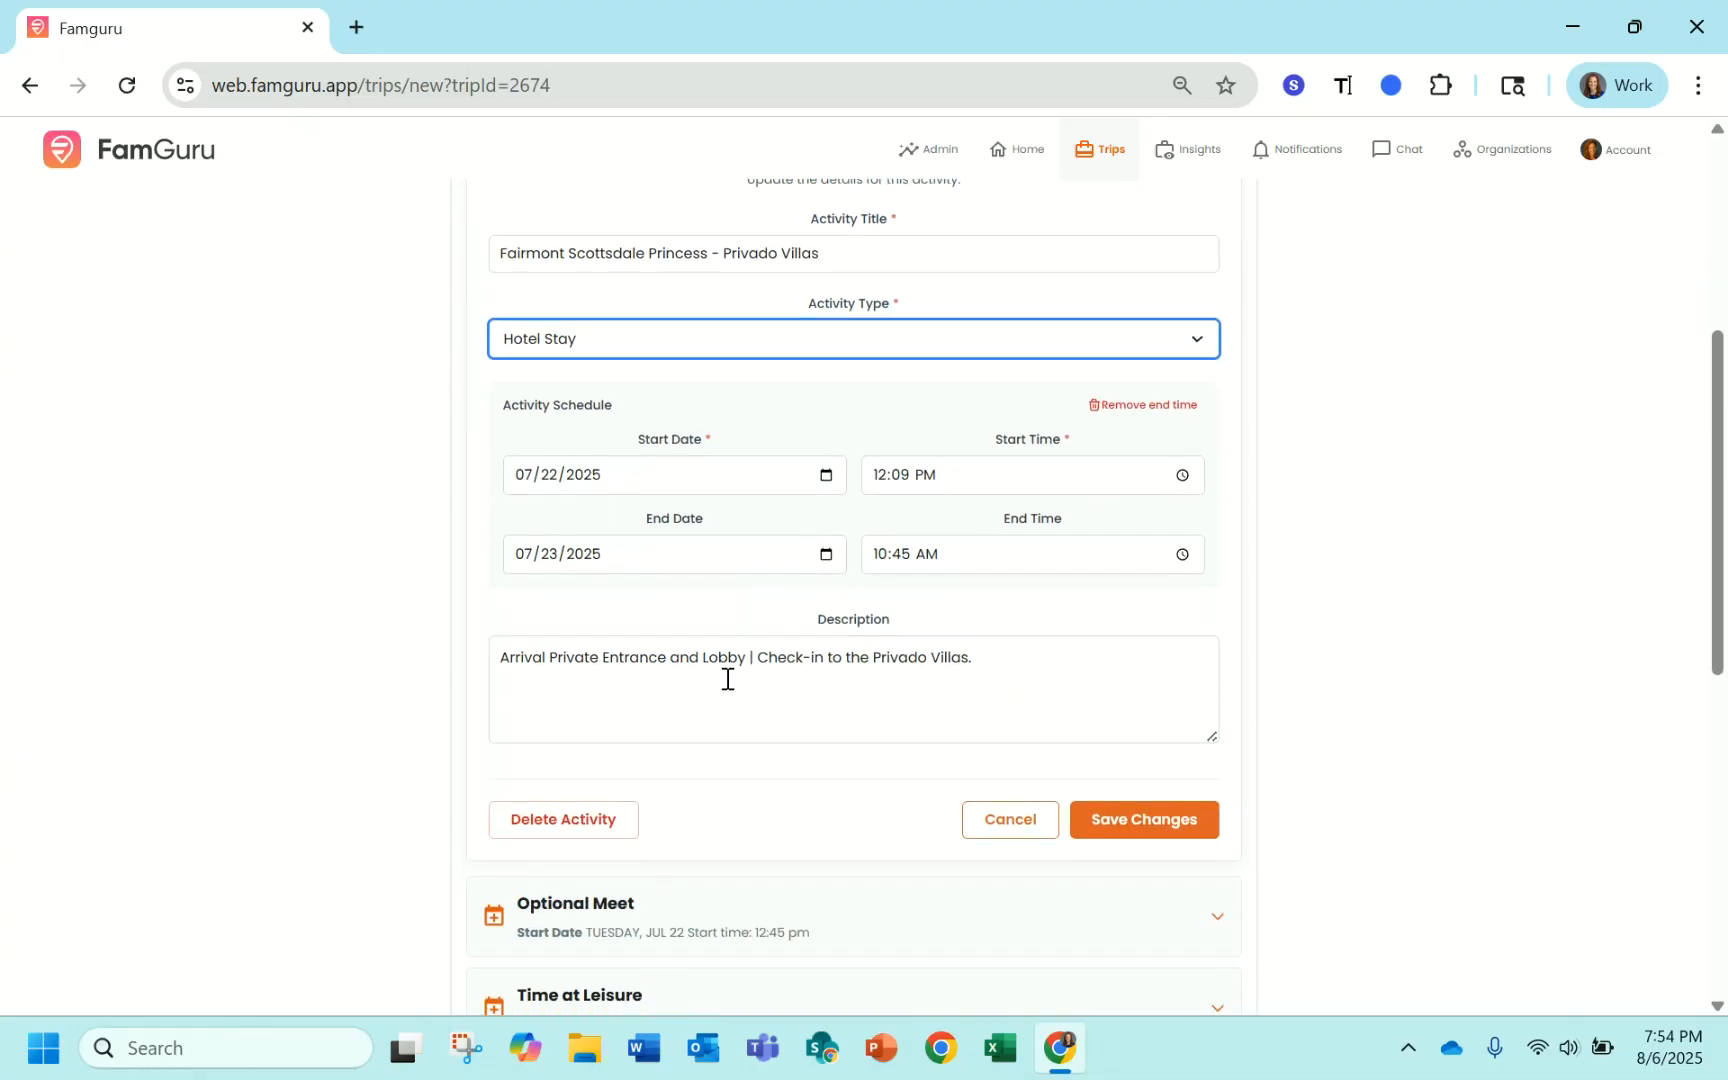
click(1164, 837)
- Review the remaining extracted itinerary items and save them all to the trip
scroll(1478, 616, down, 3)
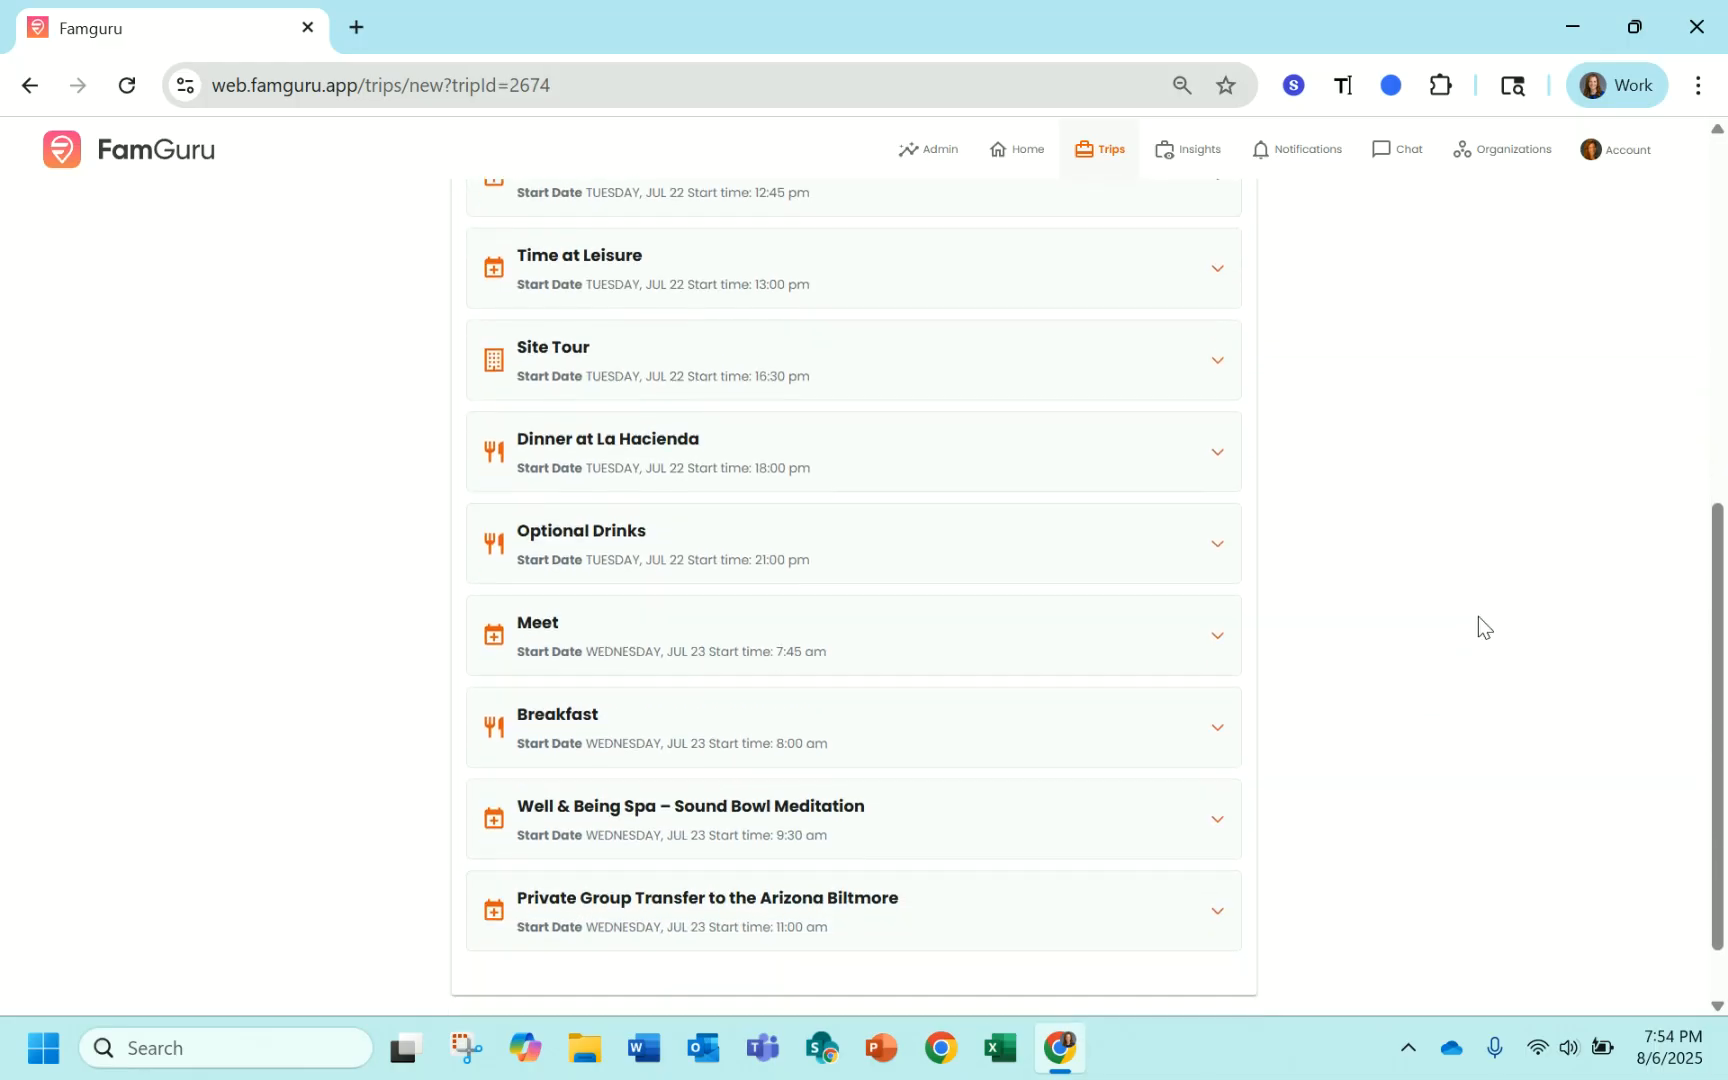
scroll(1478, 616, up, 1)
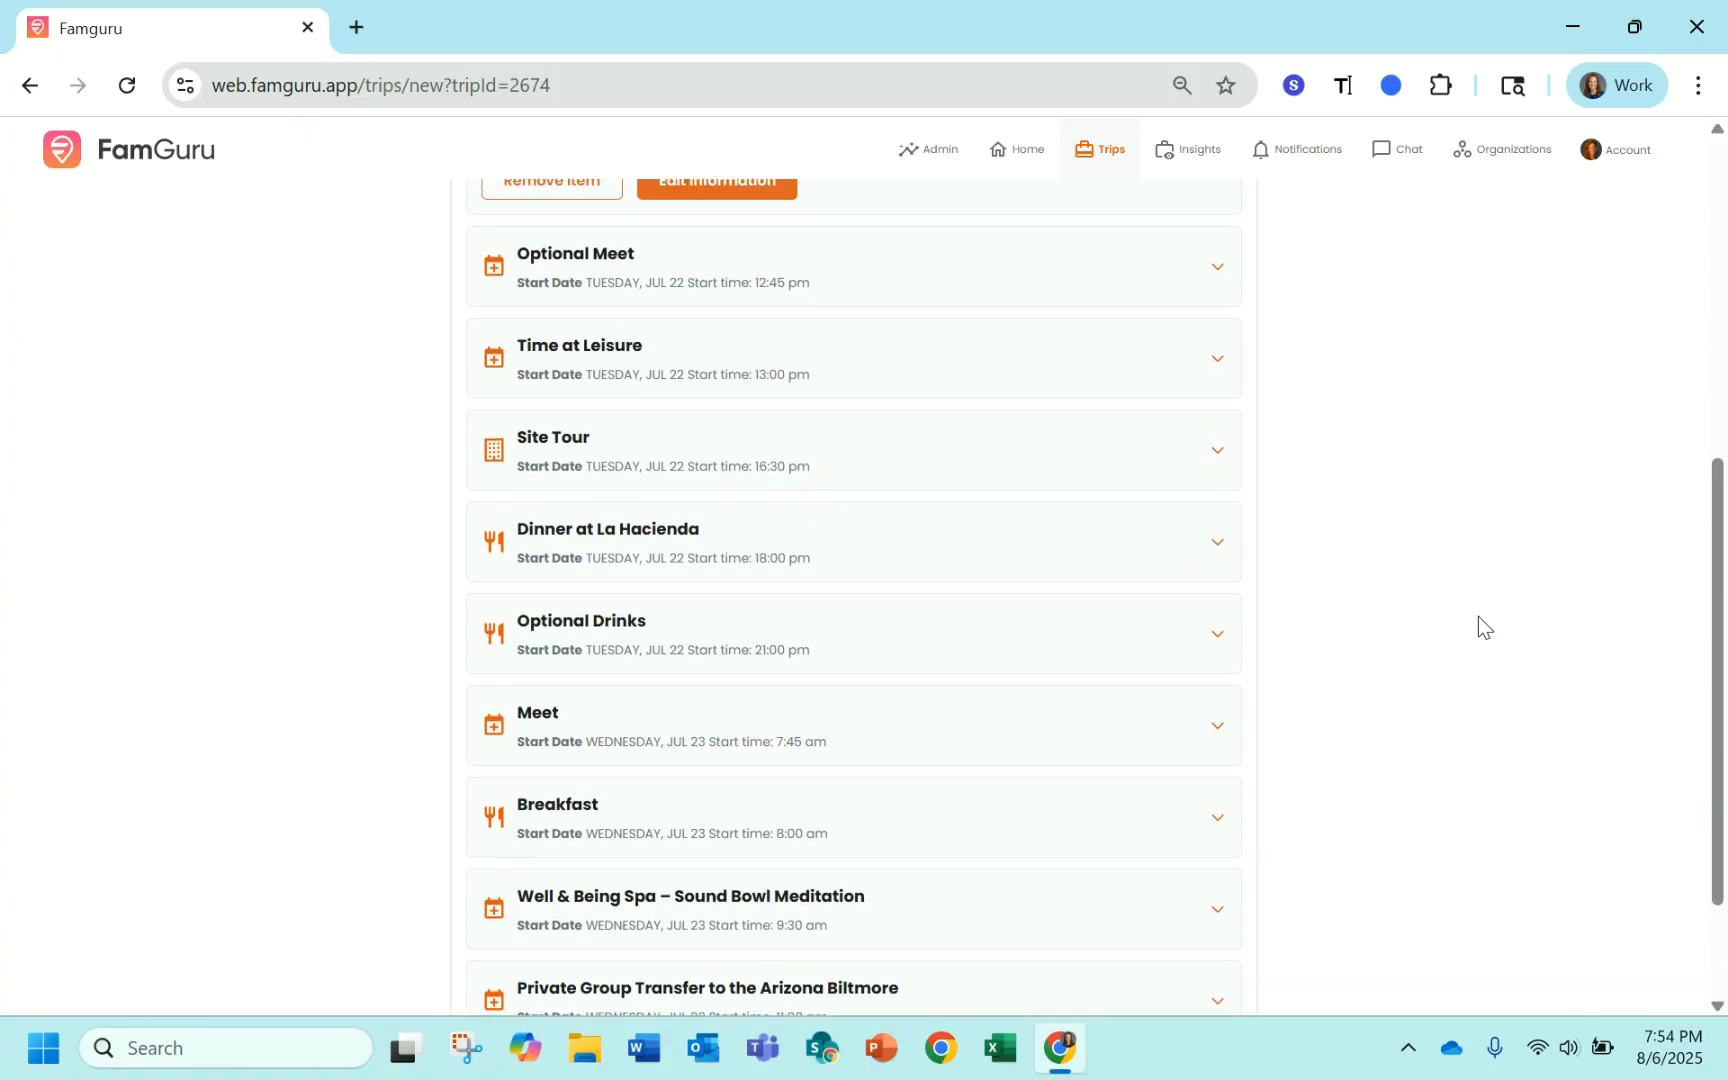
scroll(1478, 616, up, 3)
scroll(1478, 616, up, 2)
scroll(1478, 616, down, 6)
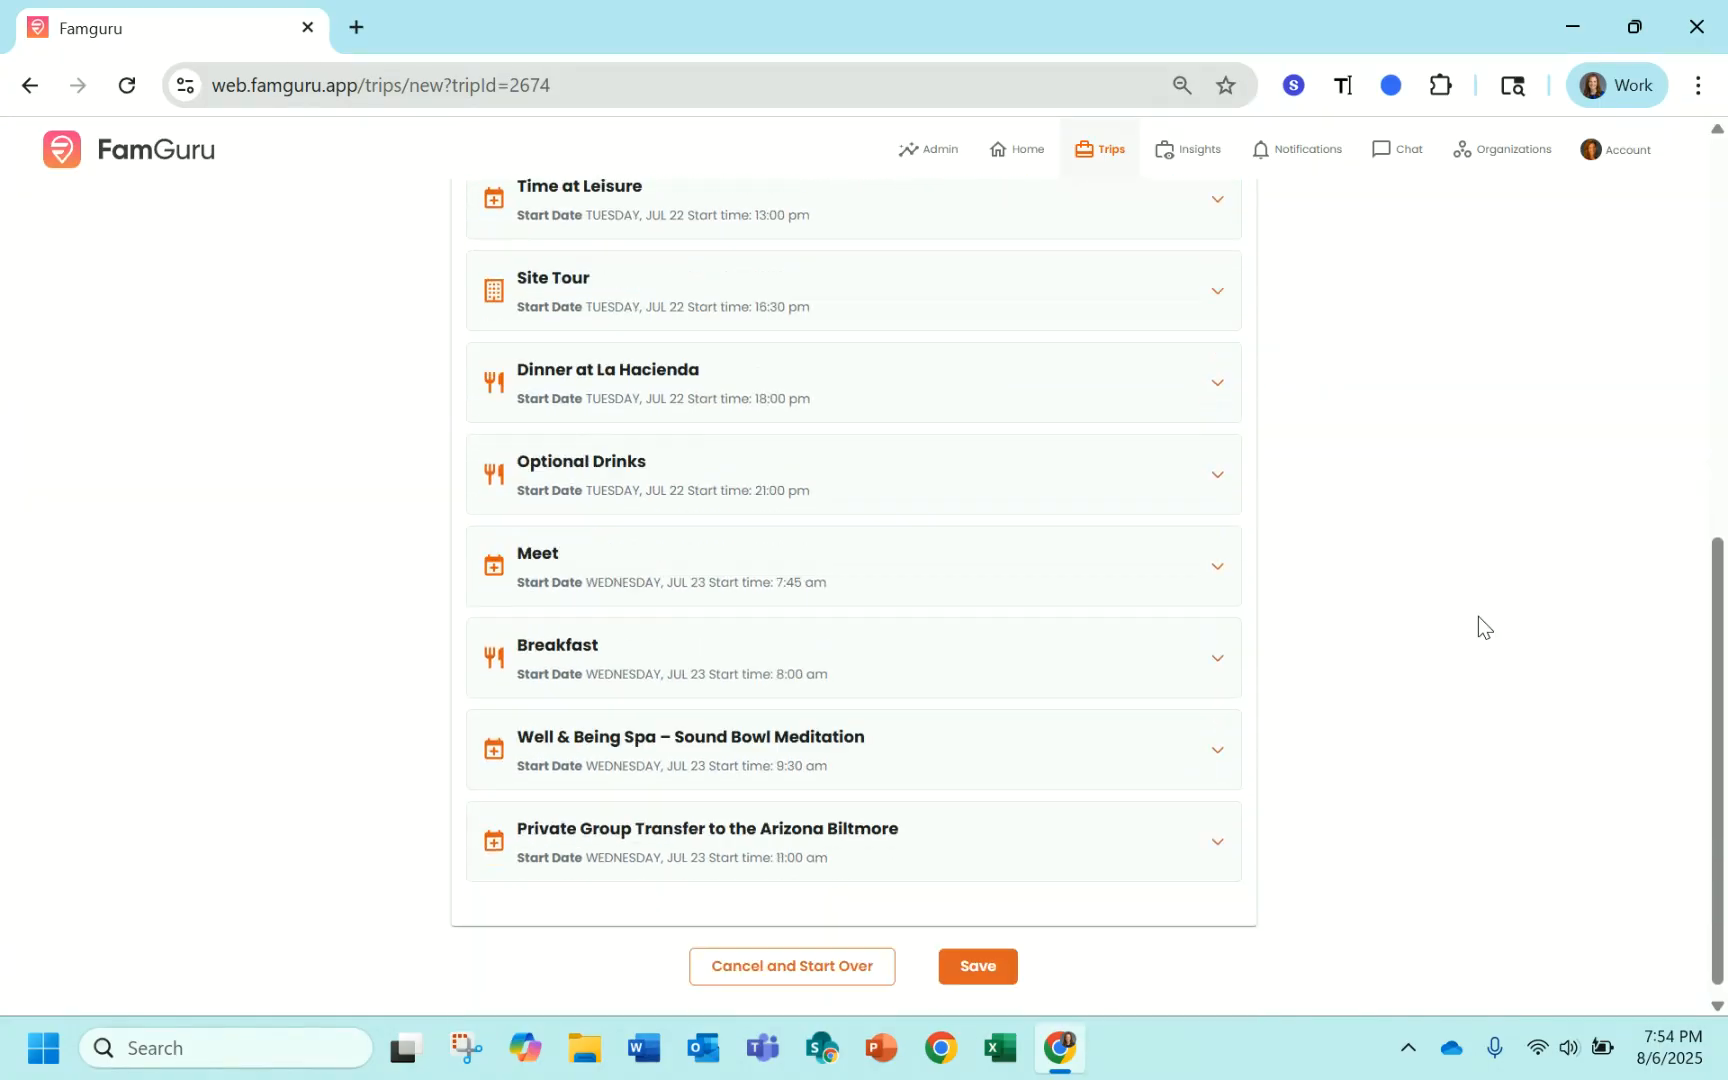
click(980, 955)
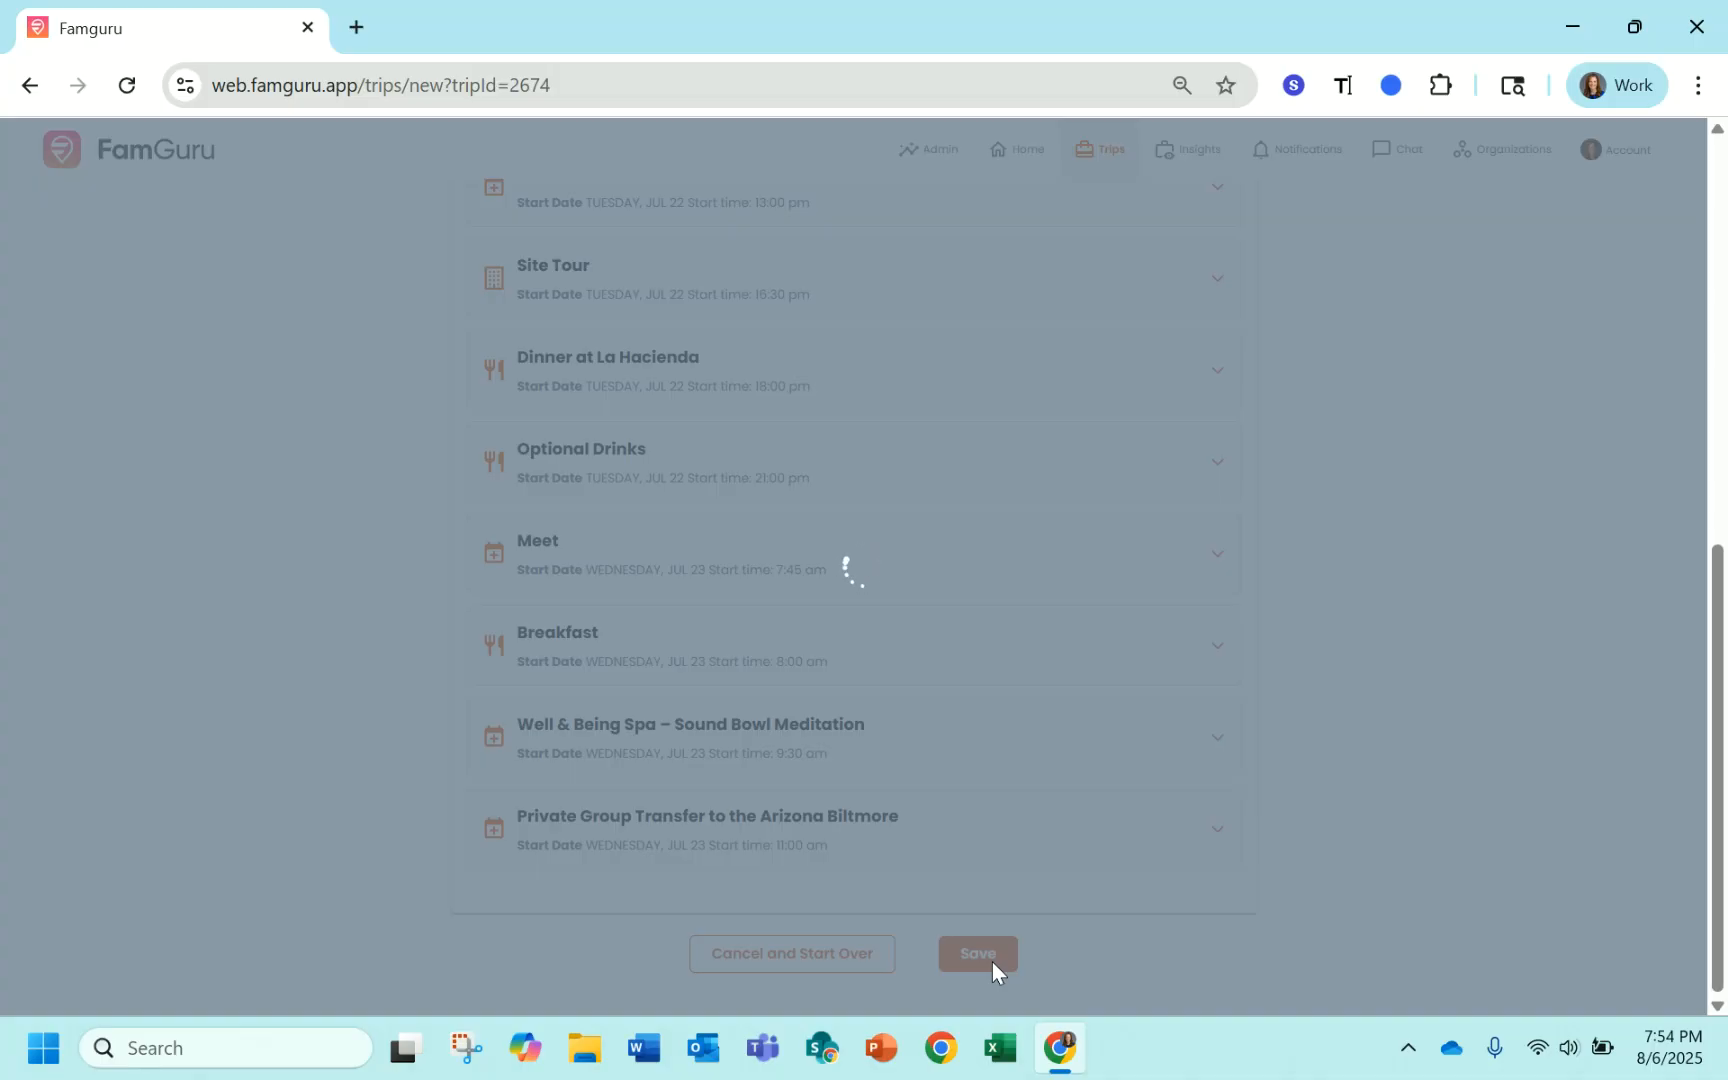
- Open the new trip's itinerary and look through the activities for both days
scroll(992, 963, up, 2)
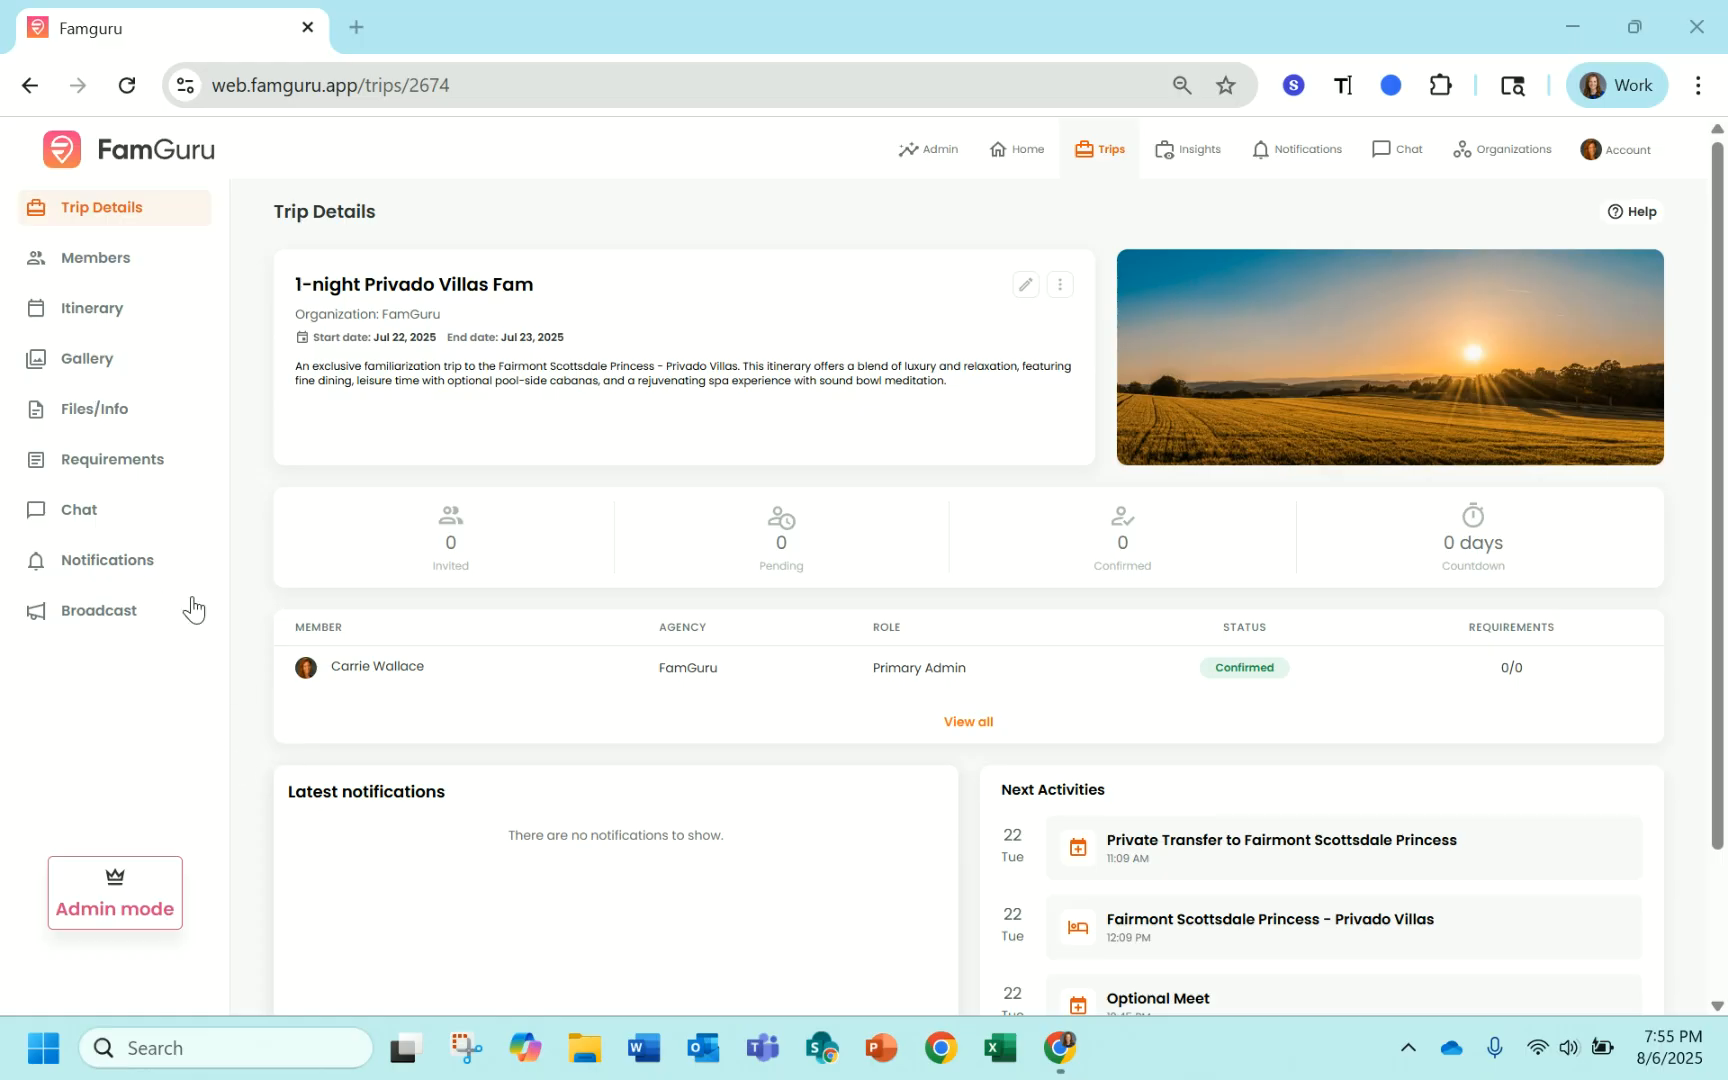
click(104, 313)
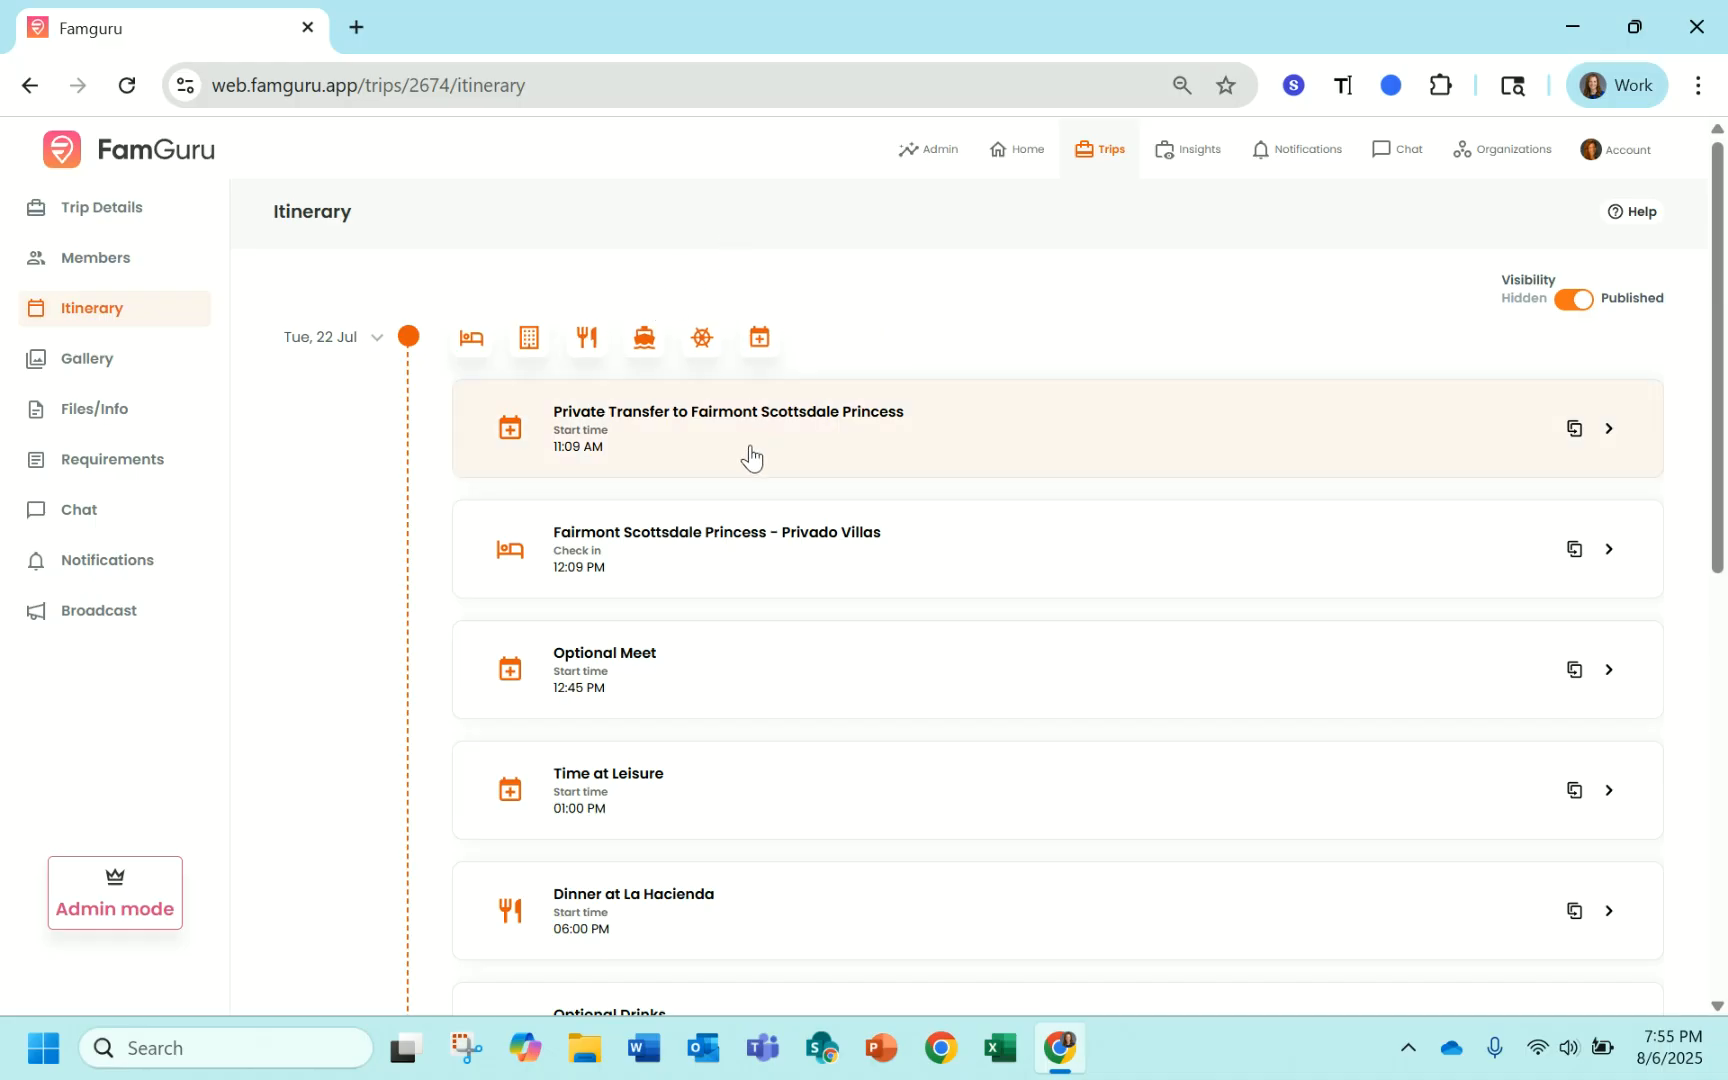
scroll(748, 446, down, 2)
scroll(748, 446, down, 2)
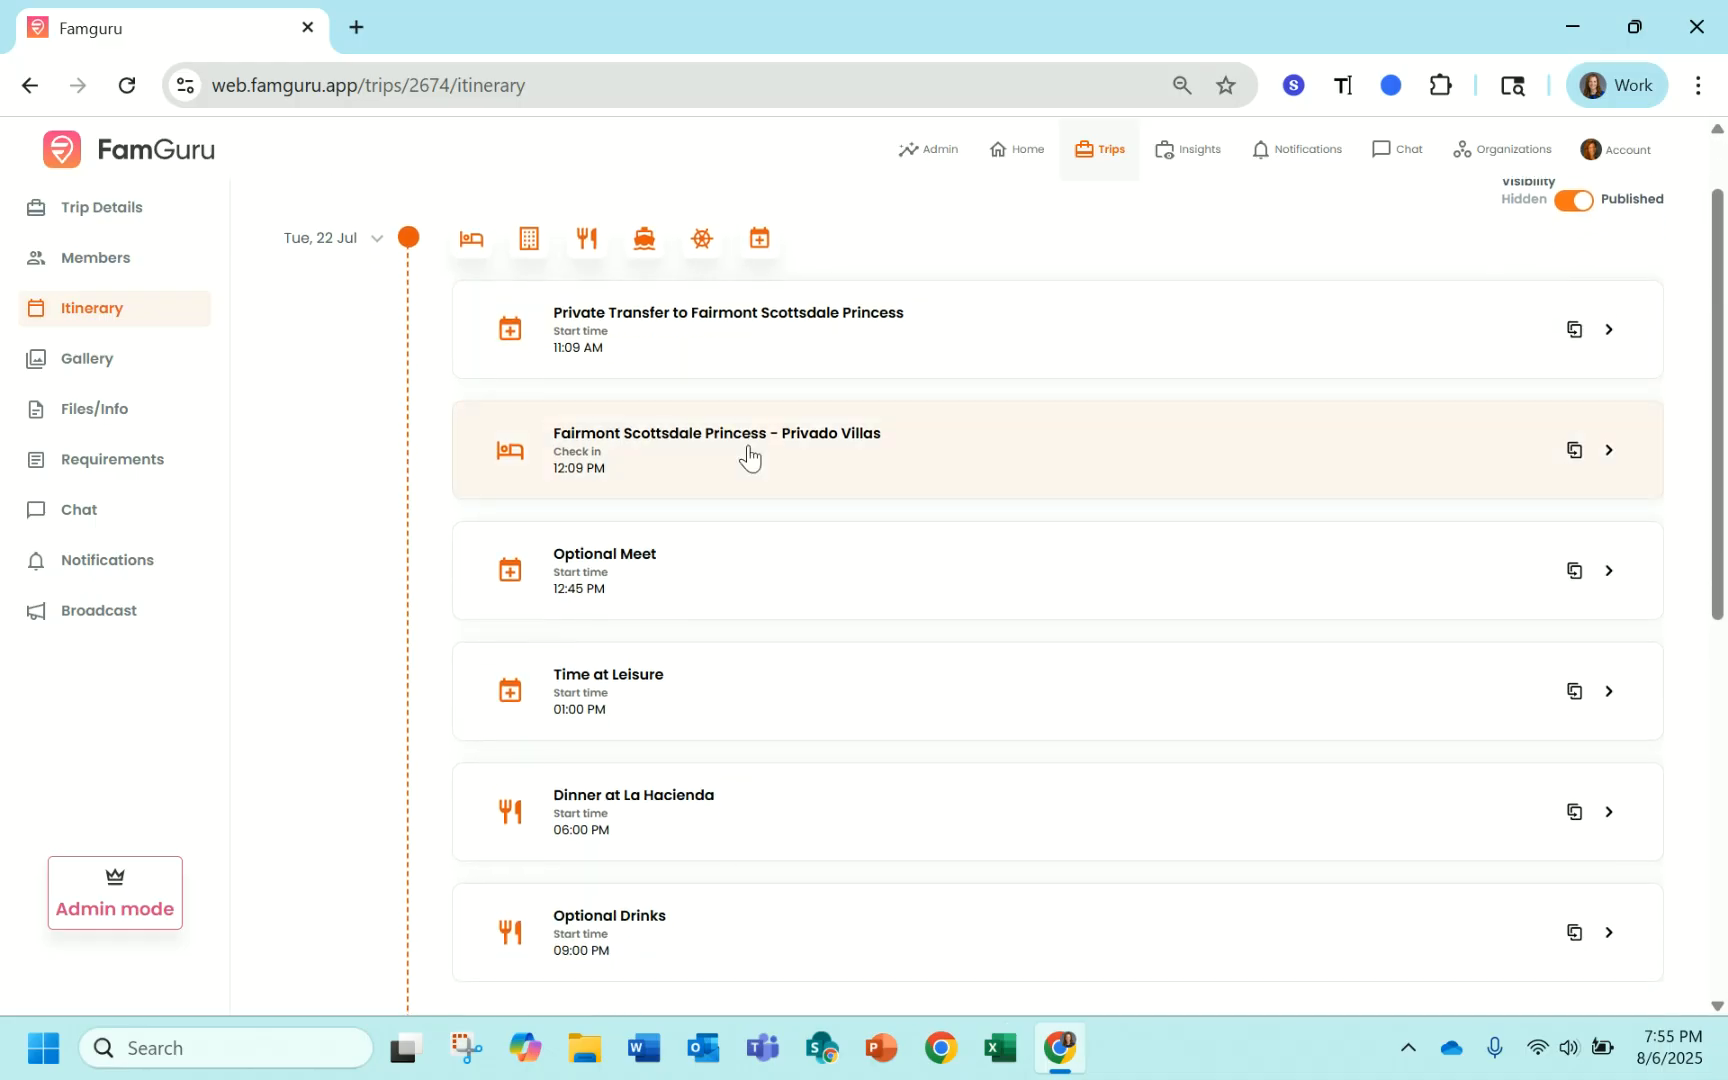
scroll(748, 457, down, 1)
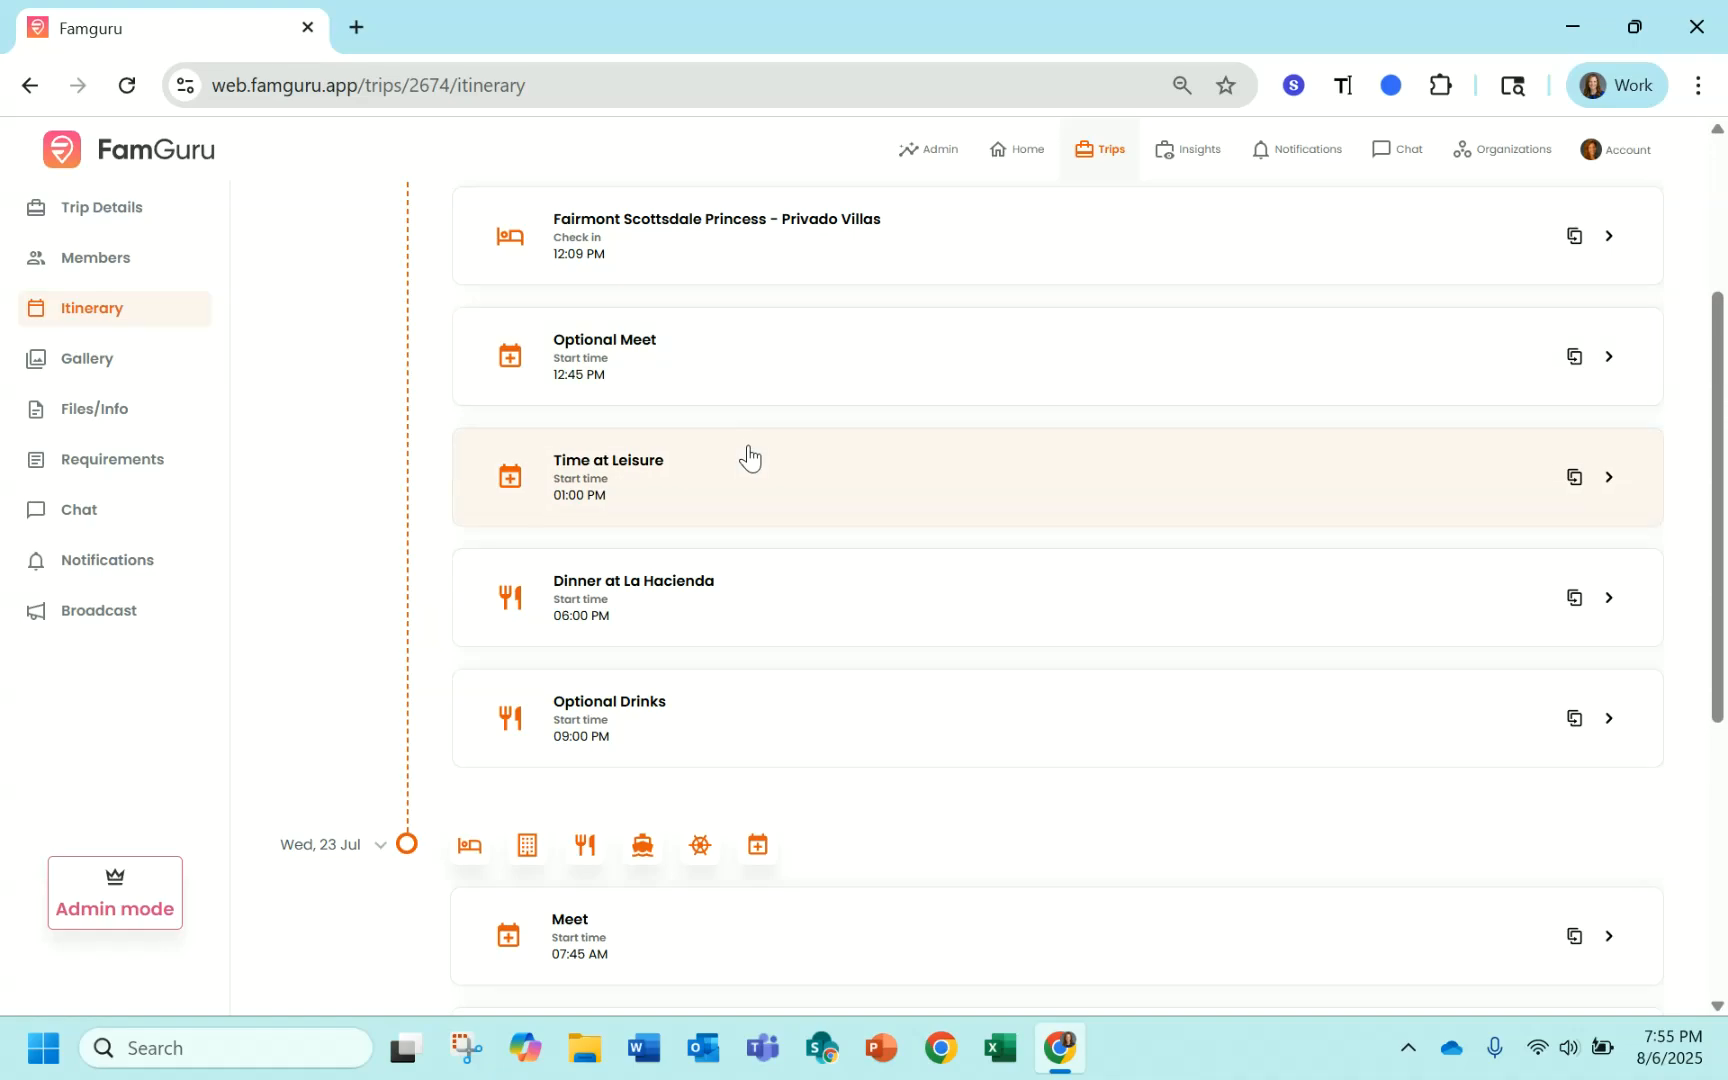
scroll(748, 447, down, 1)
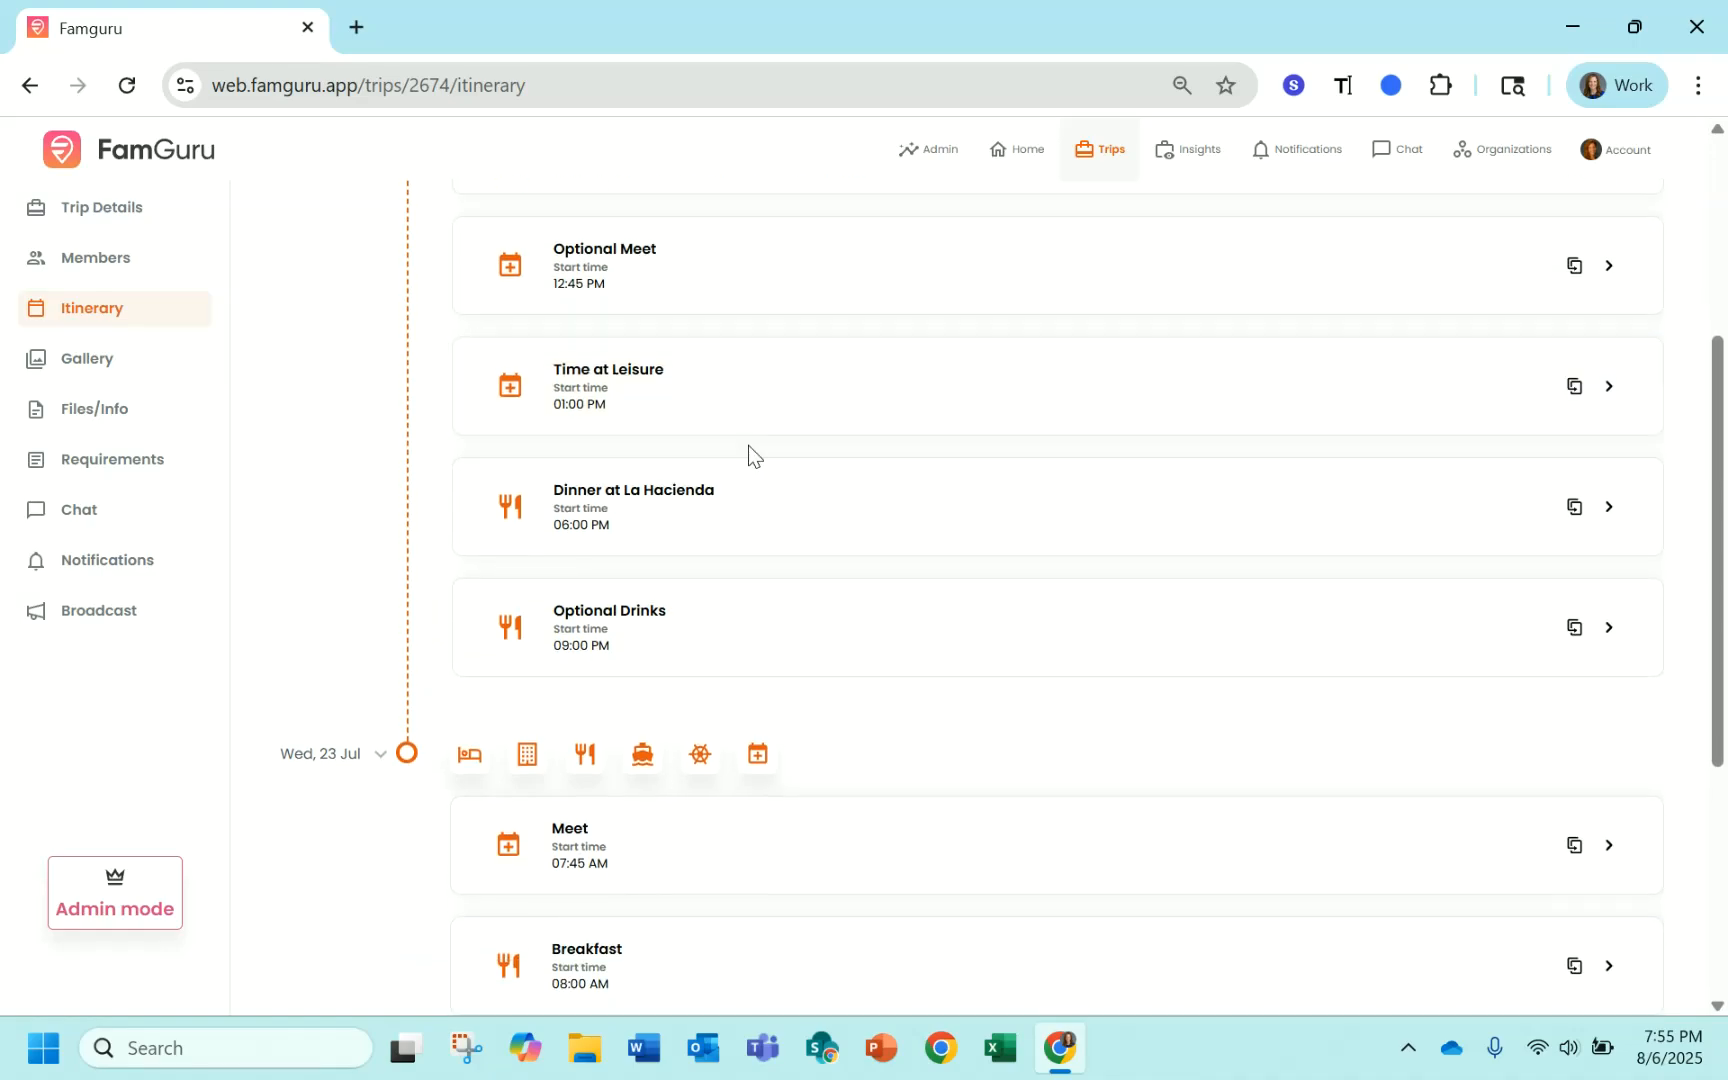
scroll(748, 446, up, 4)
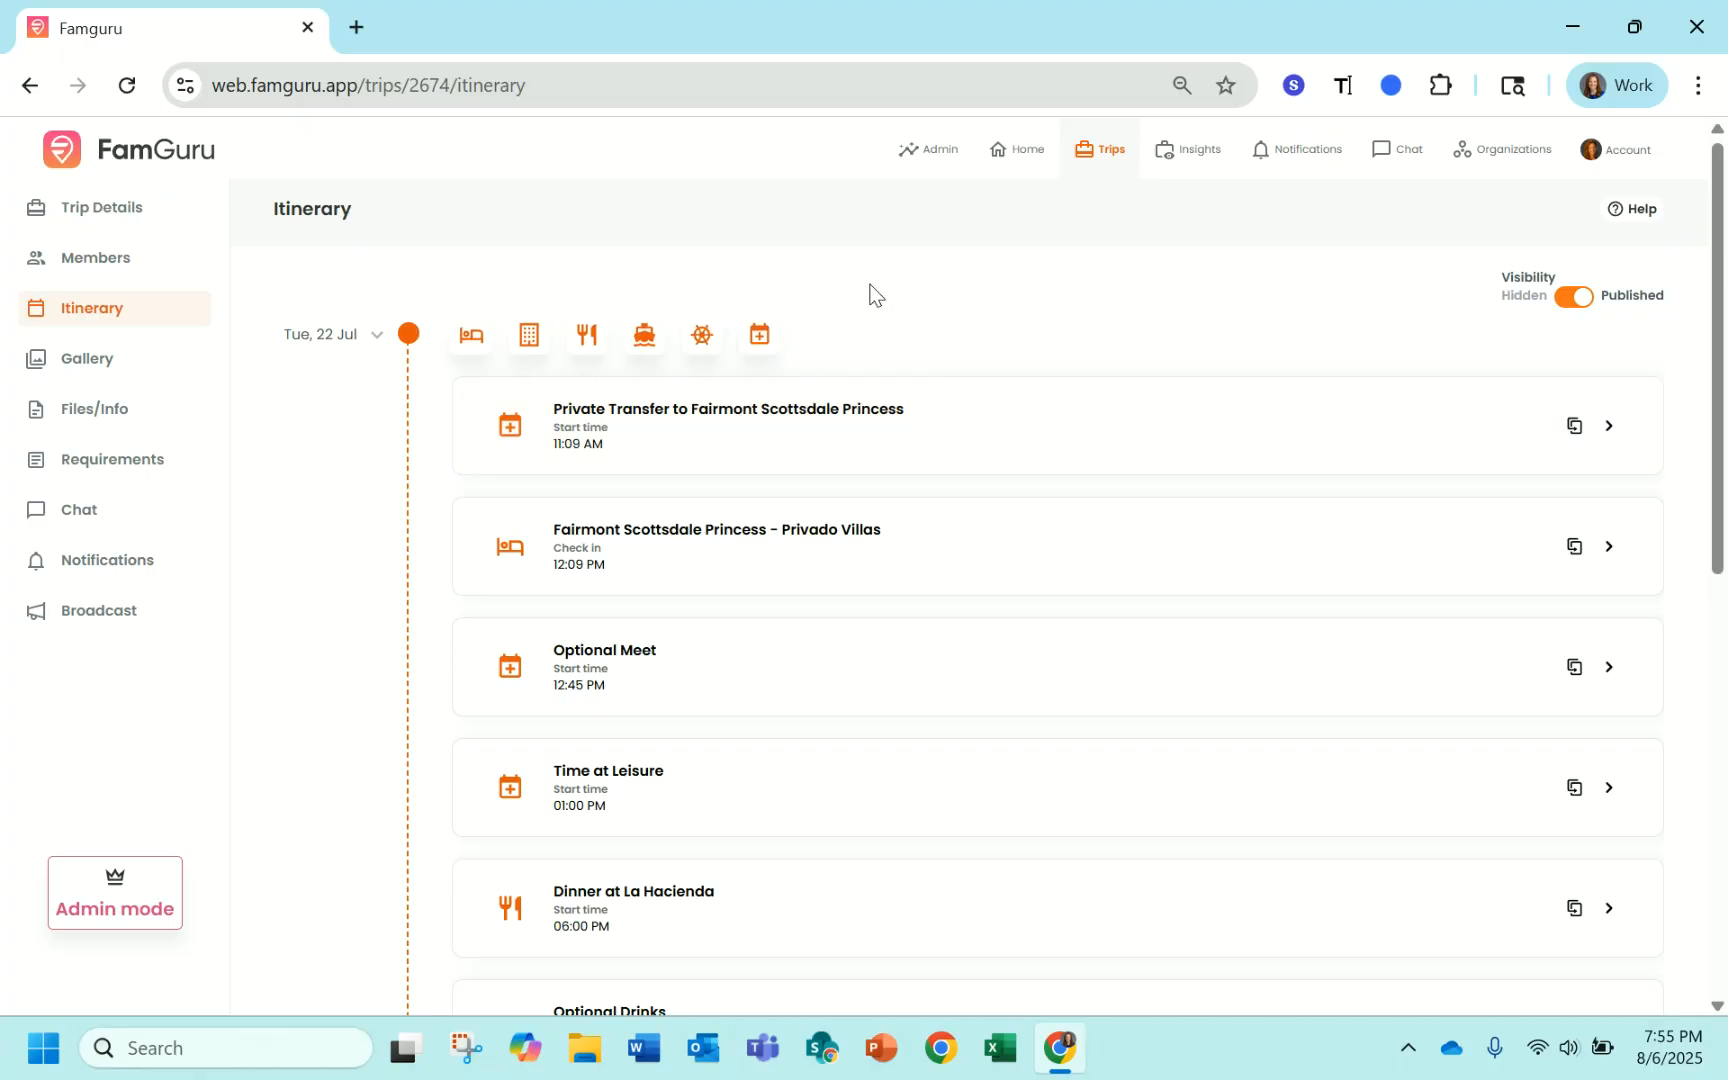
- View the "Private Transfer to Fairmont Scottsdale Princess" activity and its editable fields, then return to the itinerary without changes
click(913, 440)
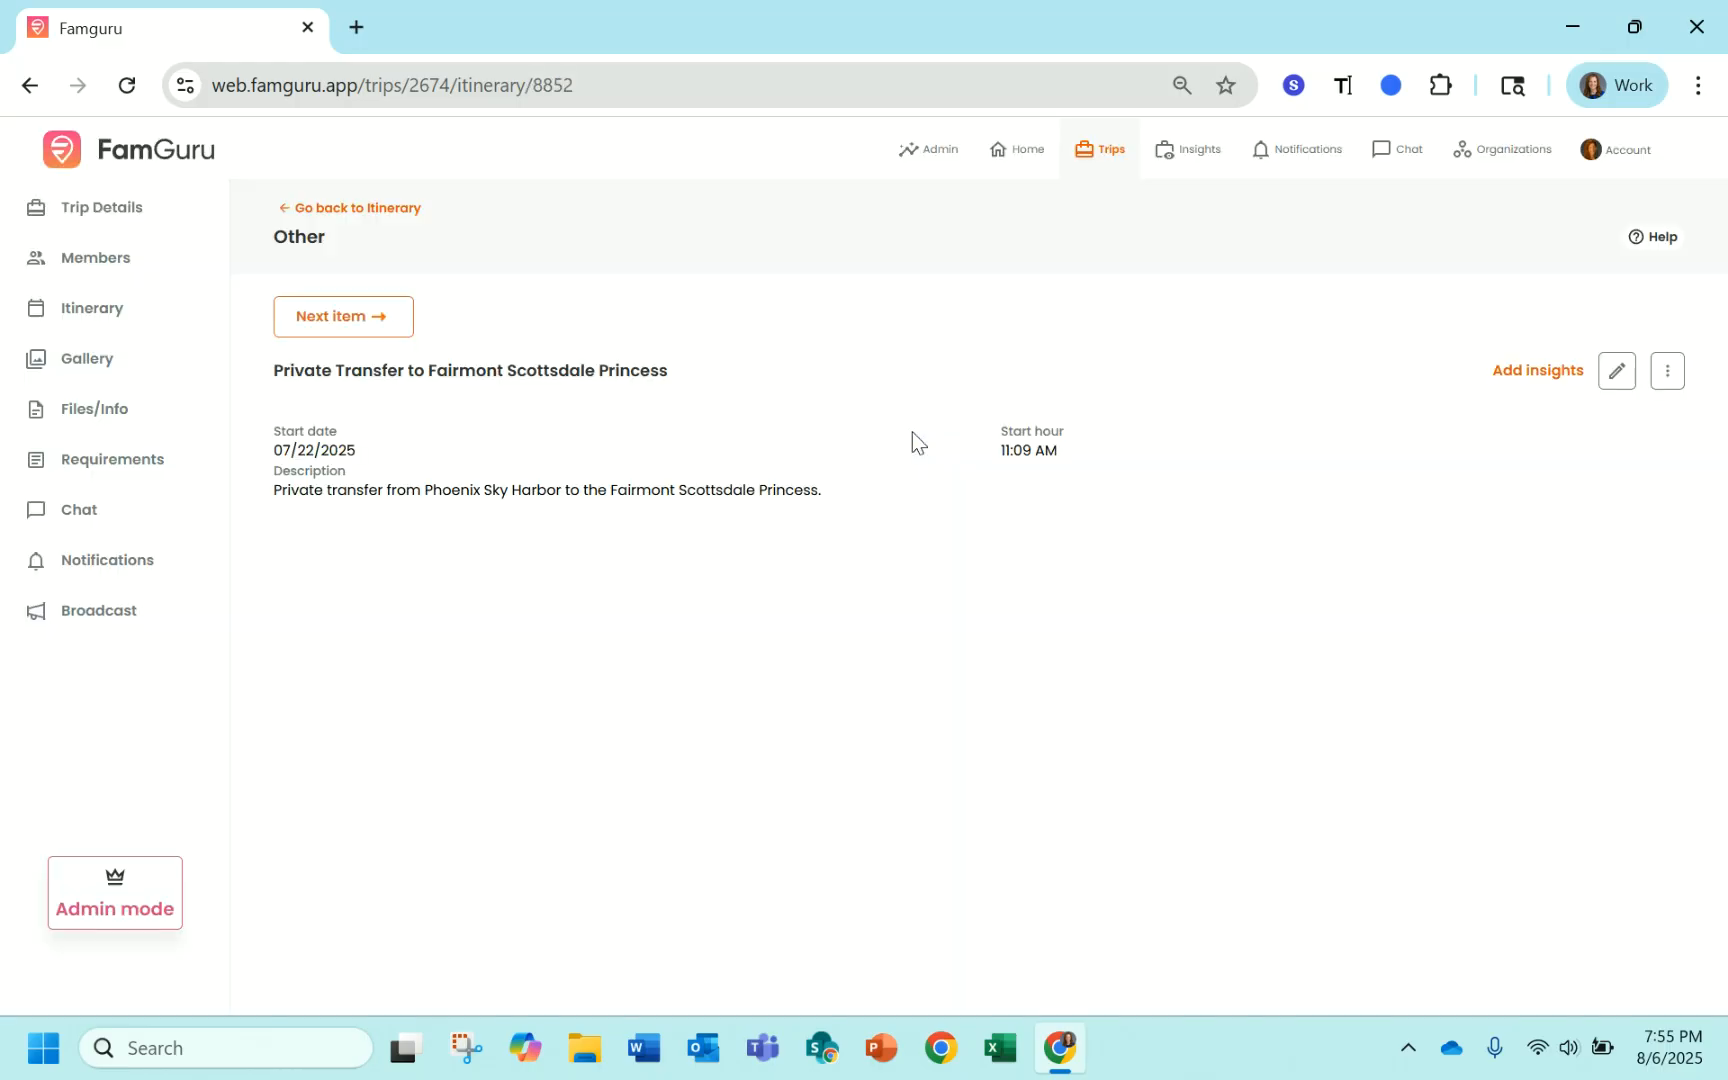
click(1616, 371)
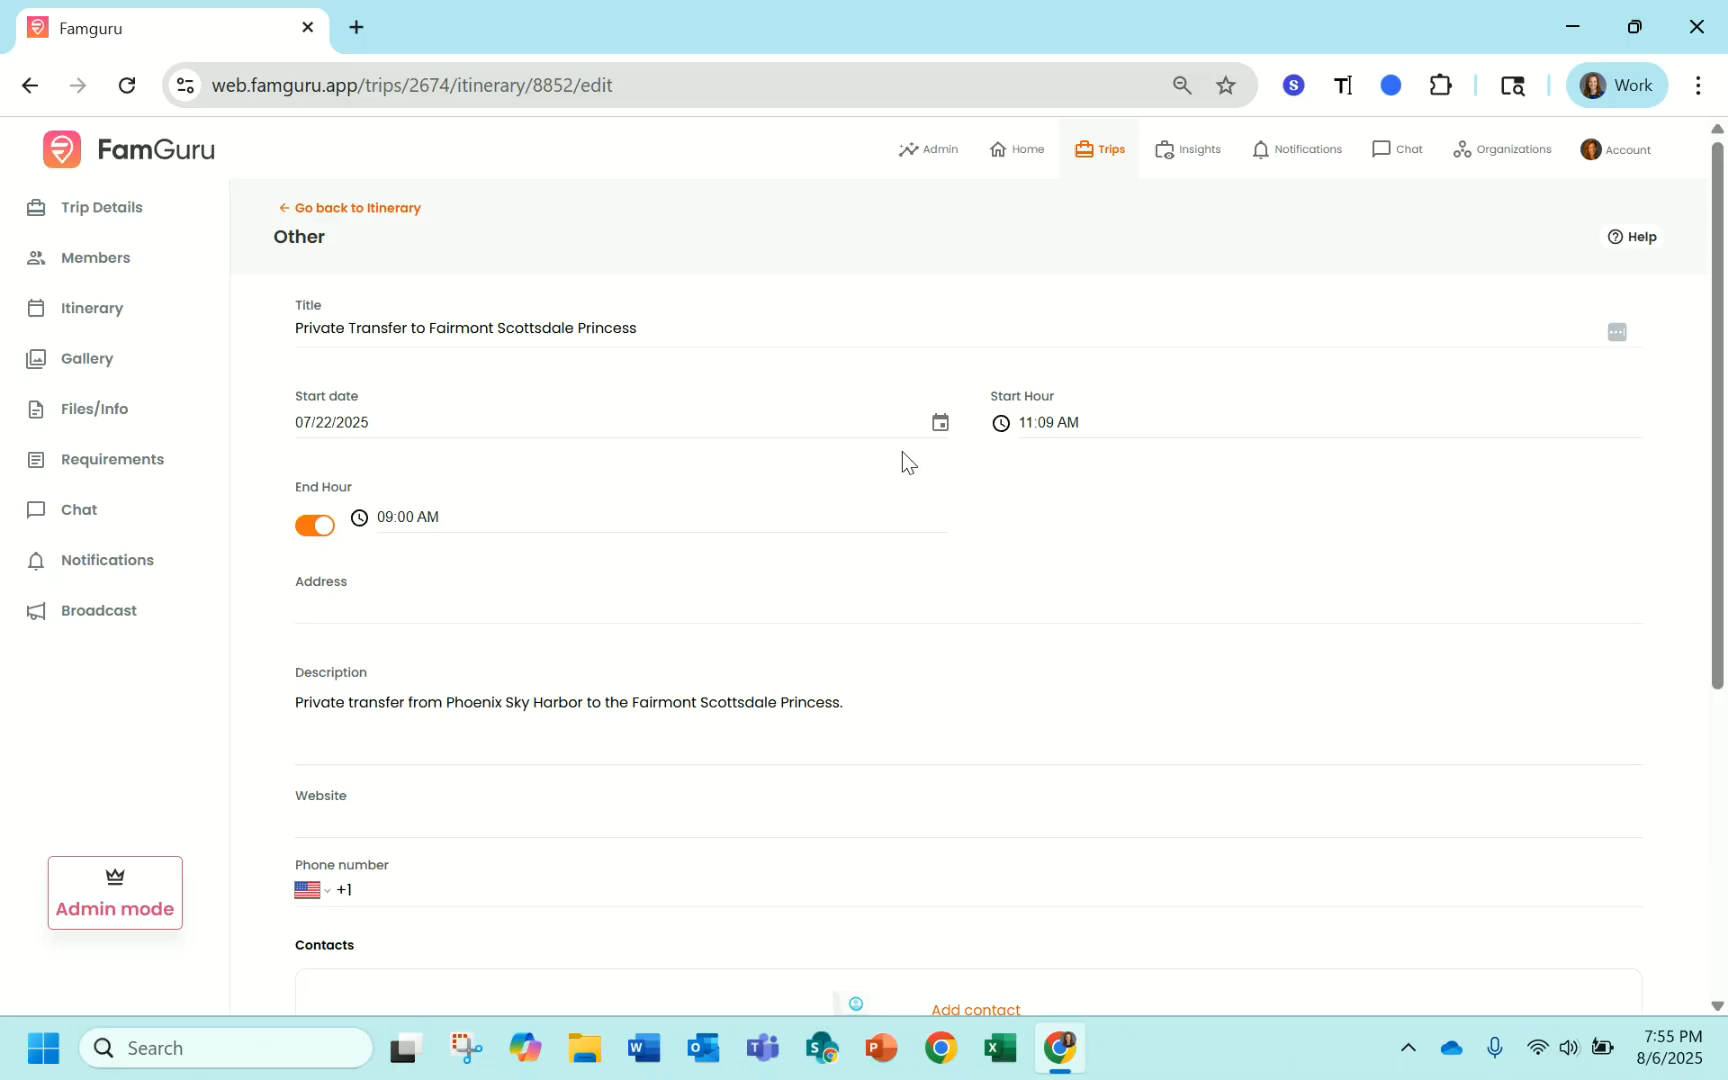
click(369, 209)
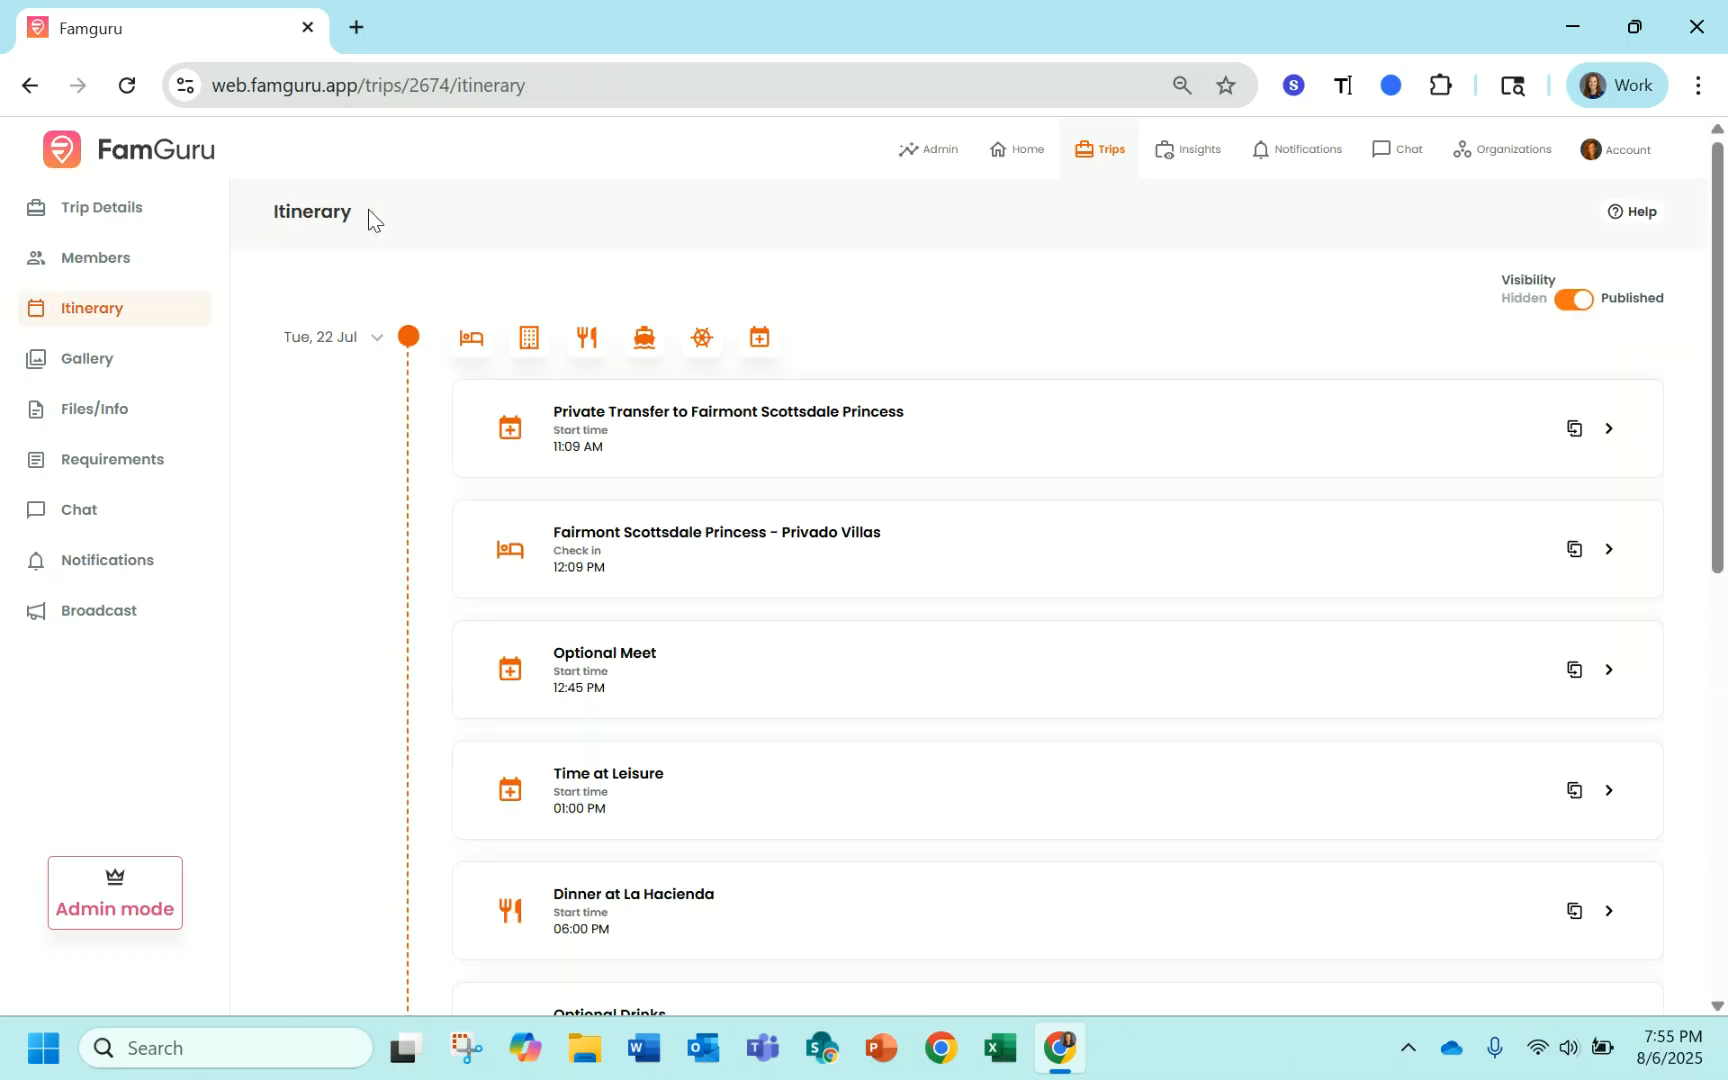